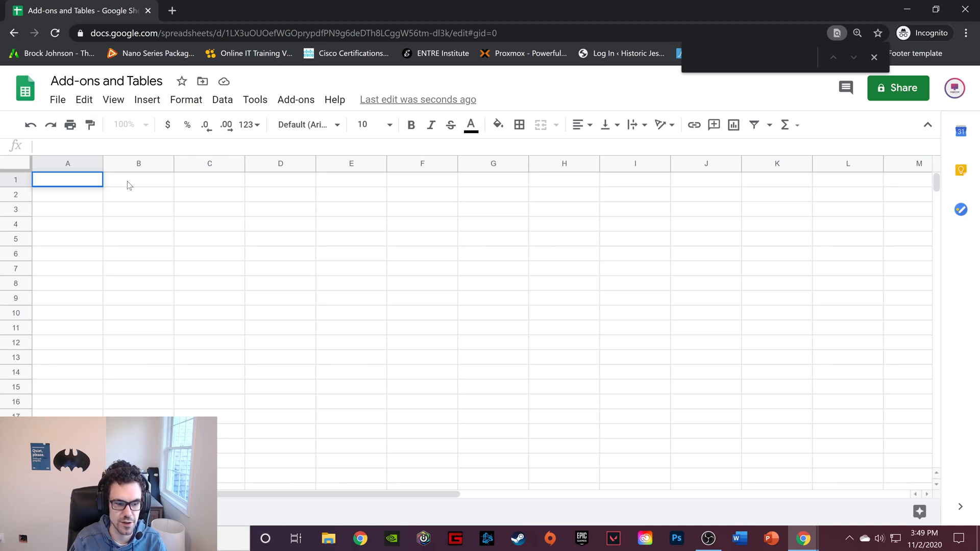
Enter the column headers Name in cell A1 and Age in cell B1
left_click(82, 193)
left_click(80, 179)
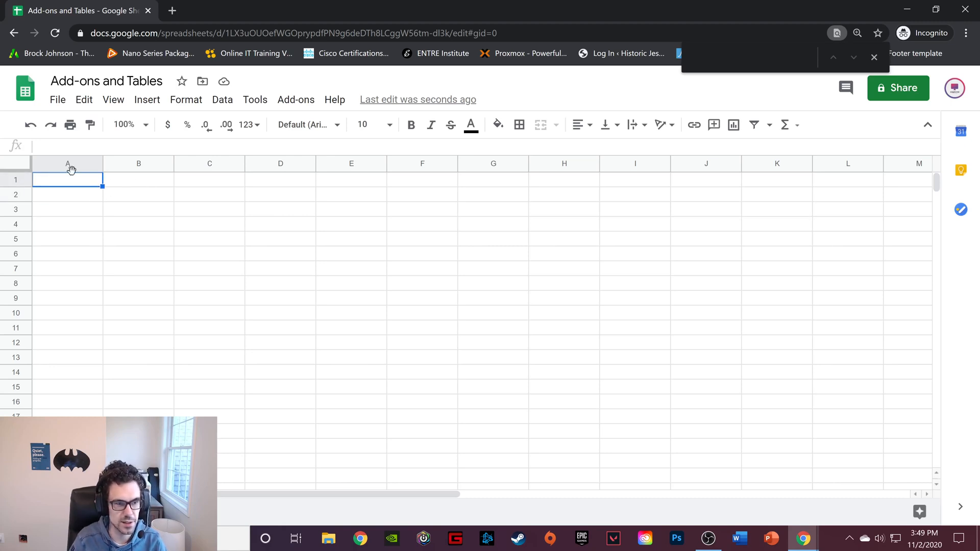
key("Return")
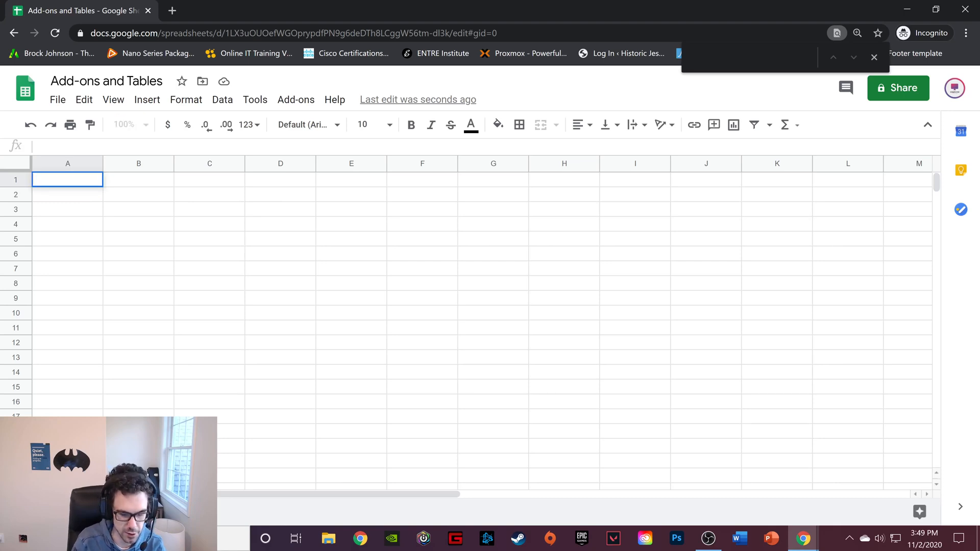
type("Name")
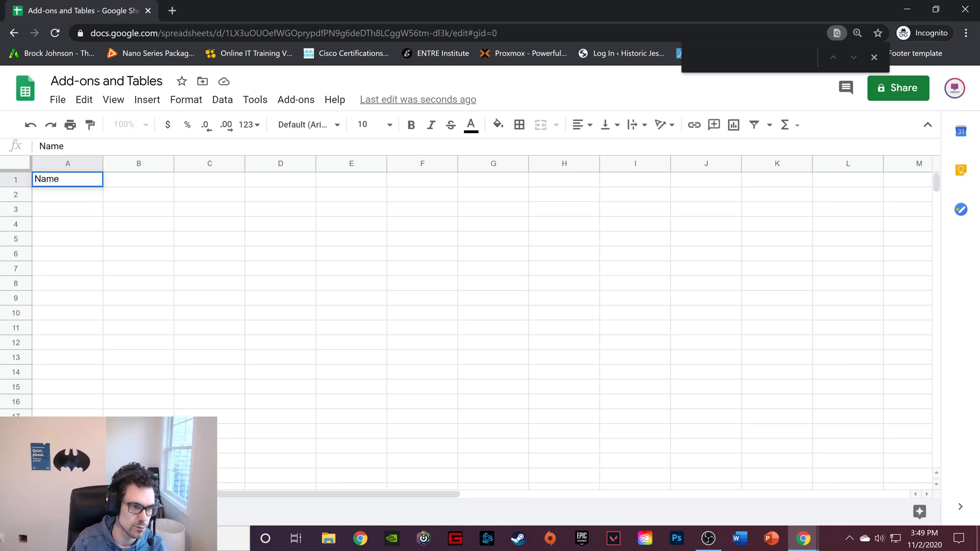
left_click(129, 185)
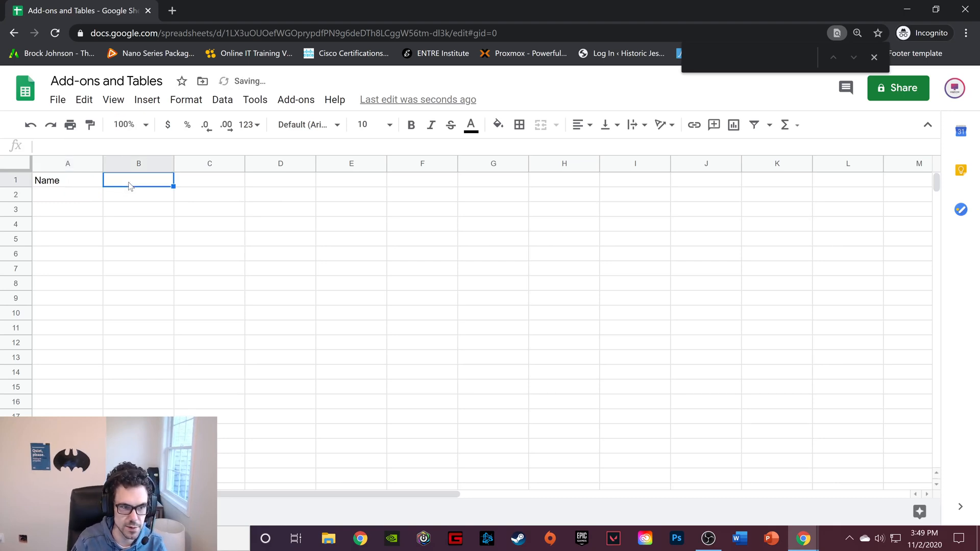
type("Age")
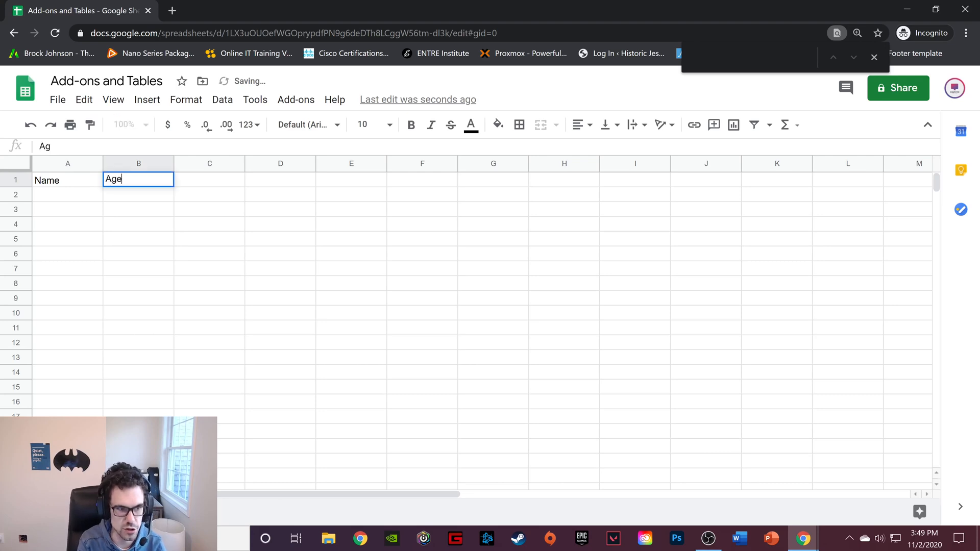
Enter the column header Favorite Animals in cell C1, with both words capitalized
left_click(240, 183)
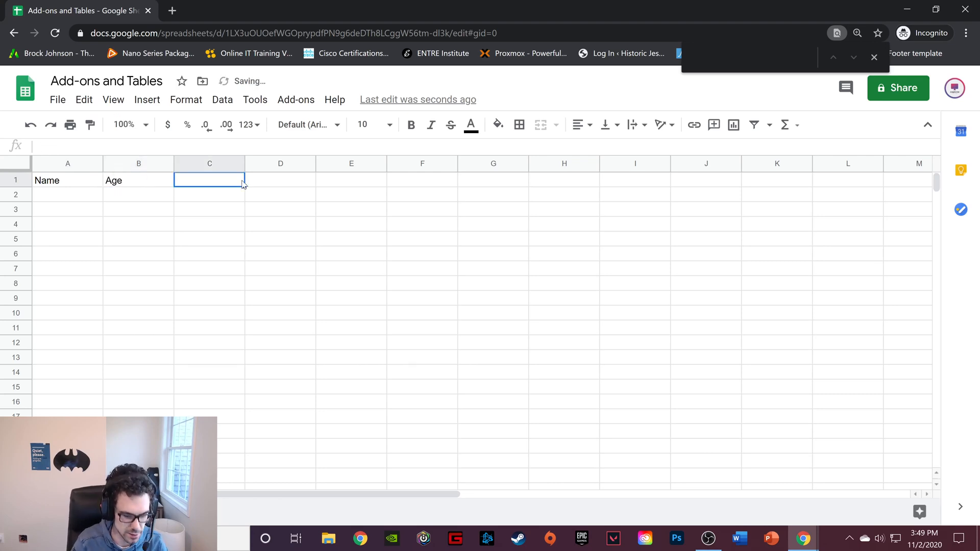
type("favorite")
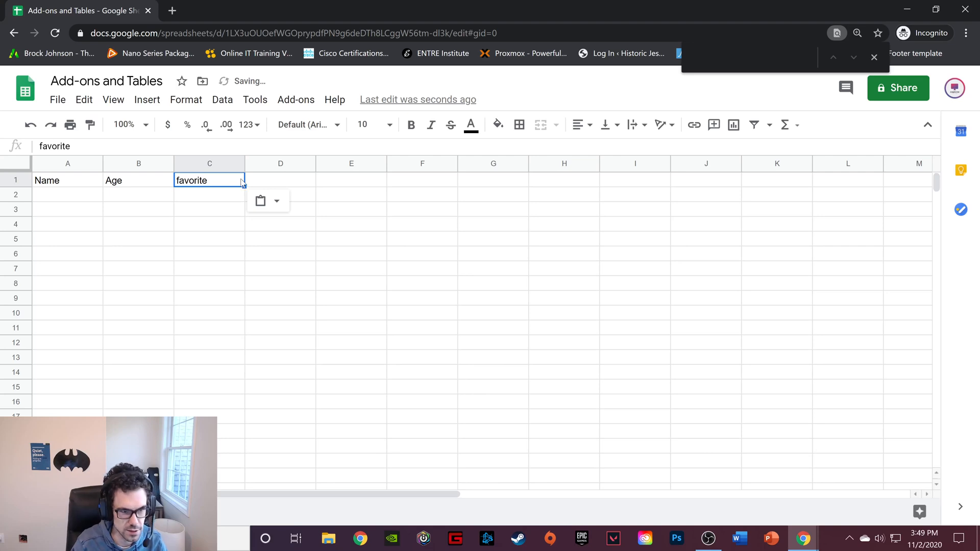
double_click(177, 179)
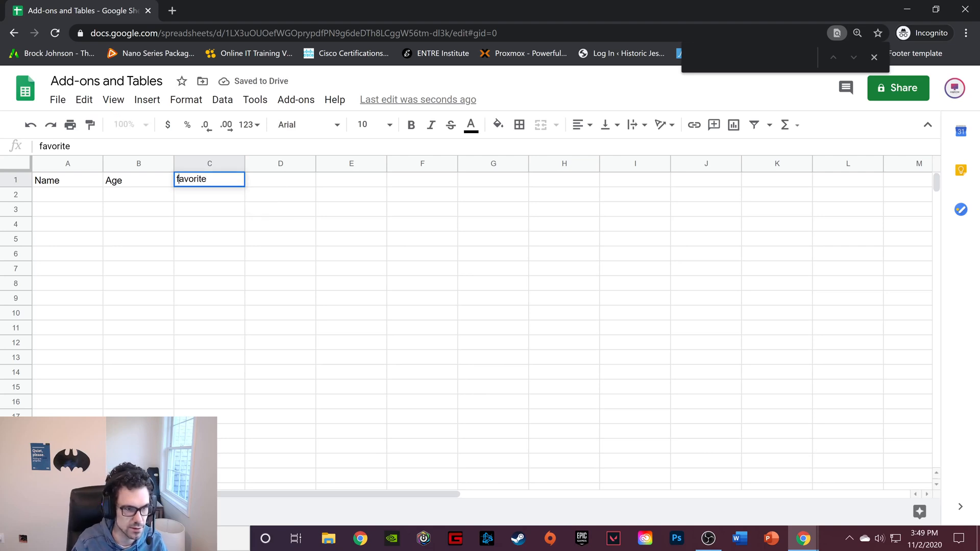
key("Delete")
type("Favorite ")
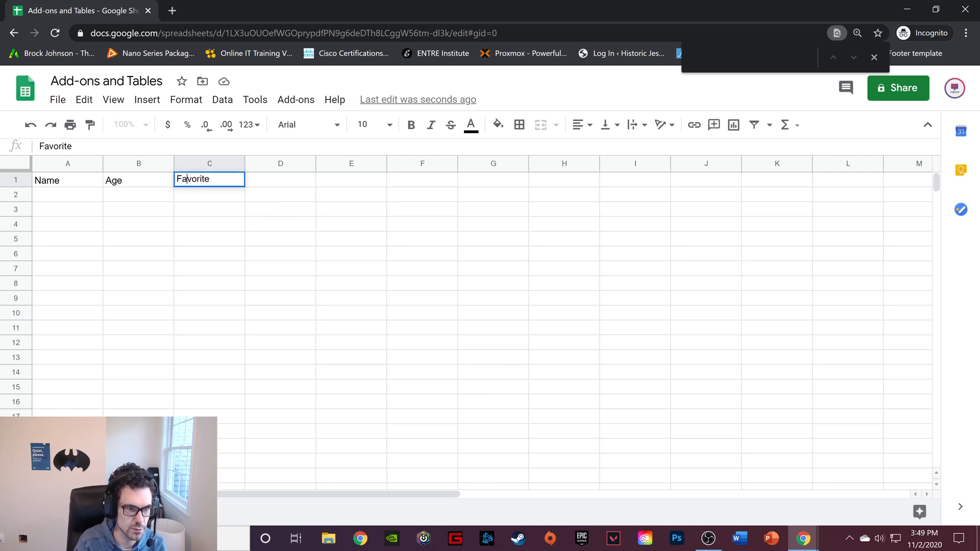
type("Animals")
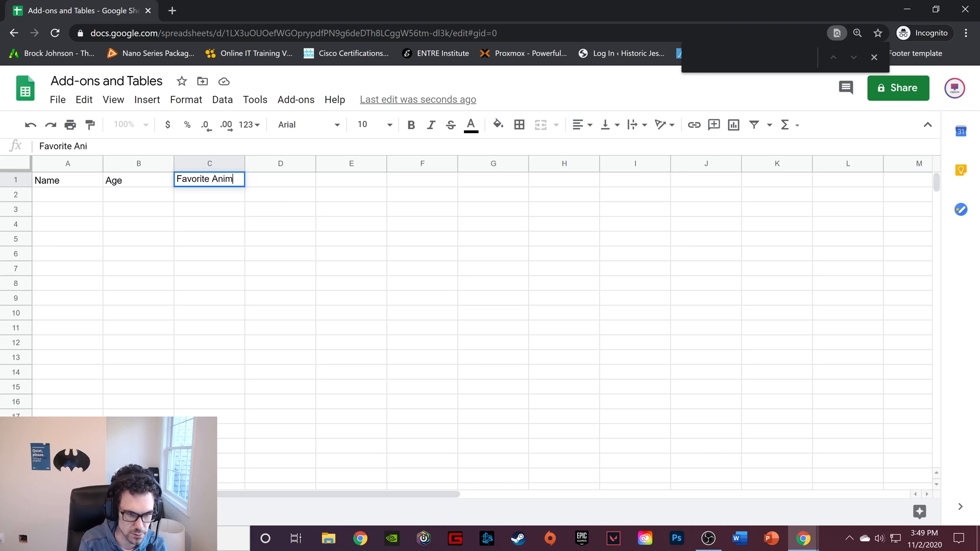
left_click(184, 222)
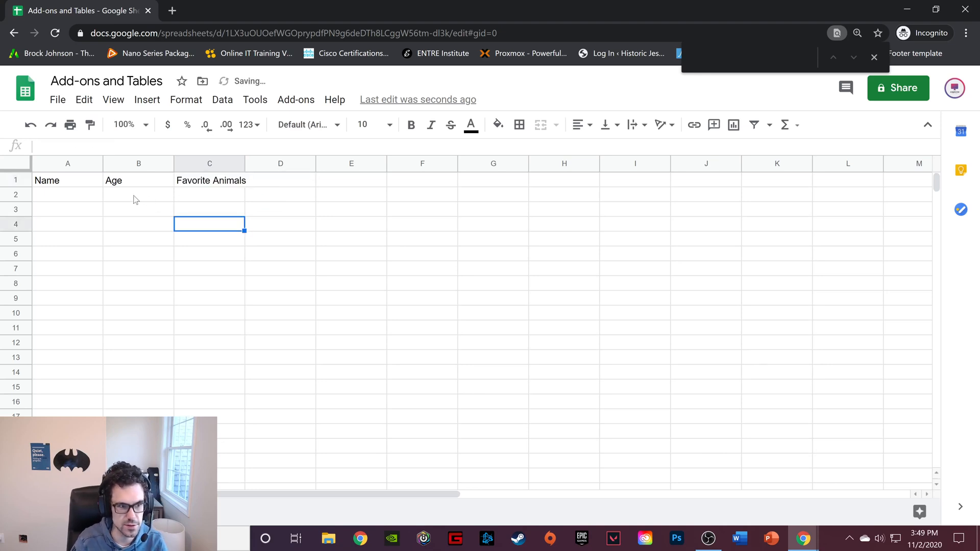
Fill row 2 with the first person's name, age 14 and favorite animal Dog
left_click(80, 197)
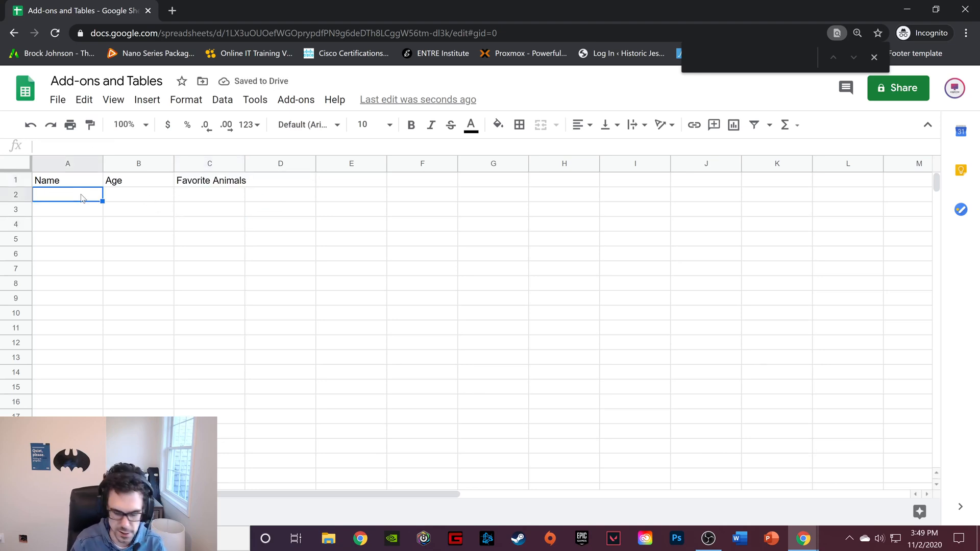
type("Jack")
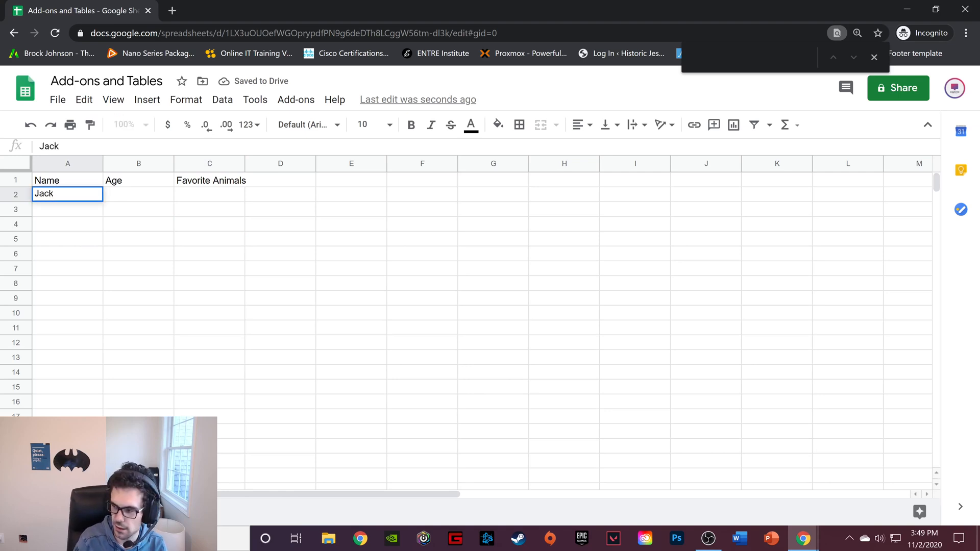
left_click(145, 186)
left_click(146, 194)
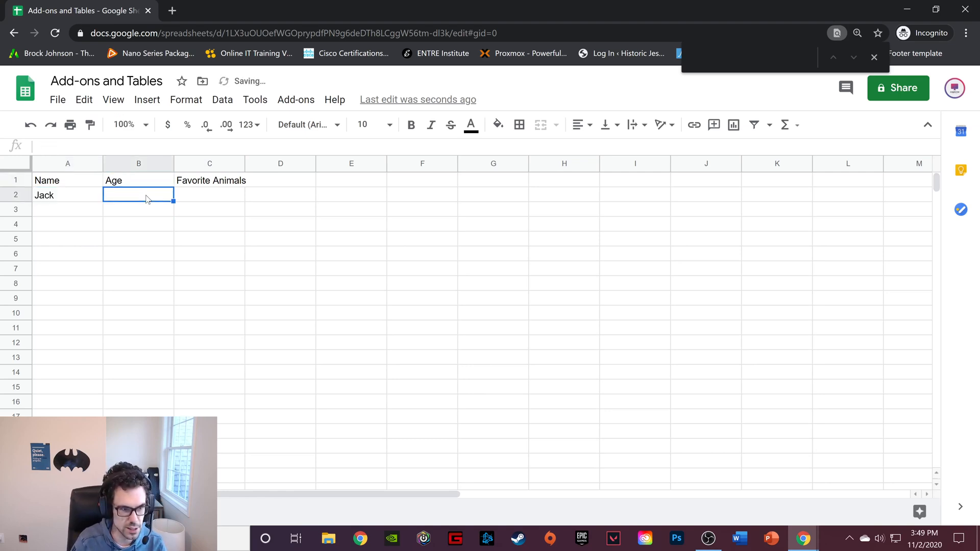
type("14")
left_click(227, 202)
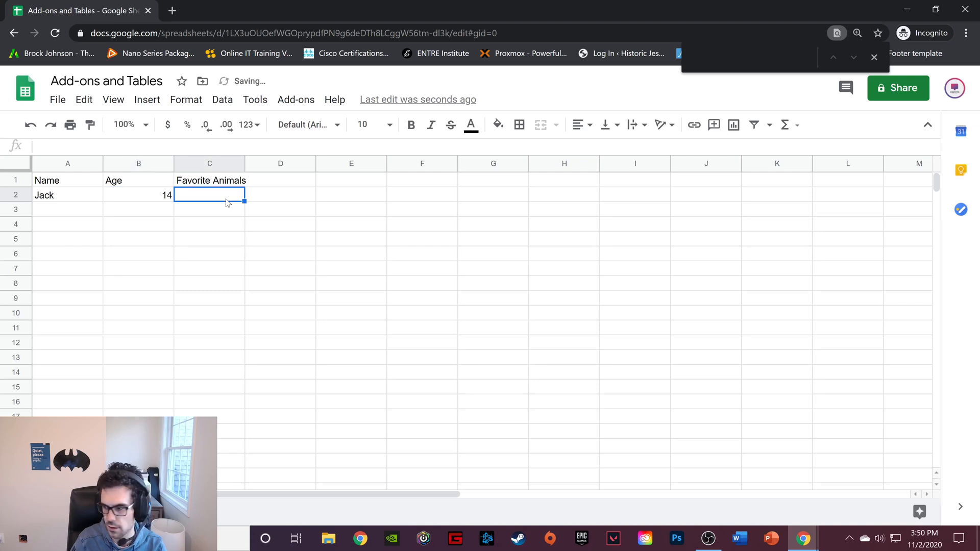
type("Dog")
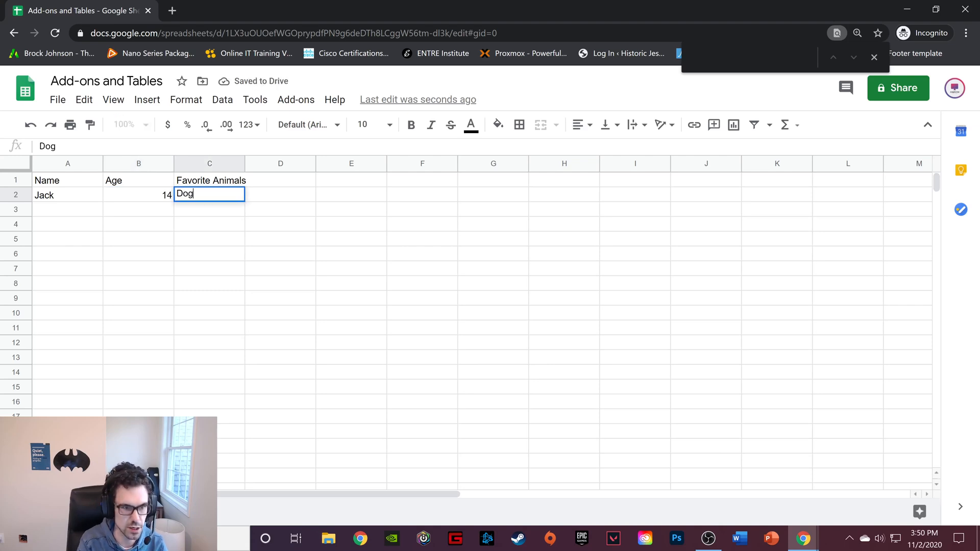
Fill row 3 with the second person's name, age 27 and favorite animal Cat
left_click(87, 204)
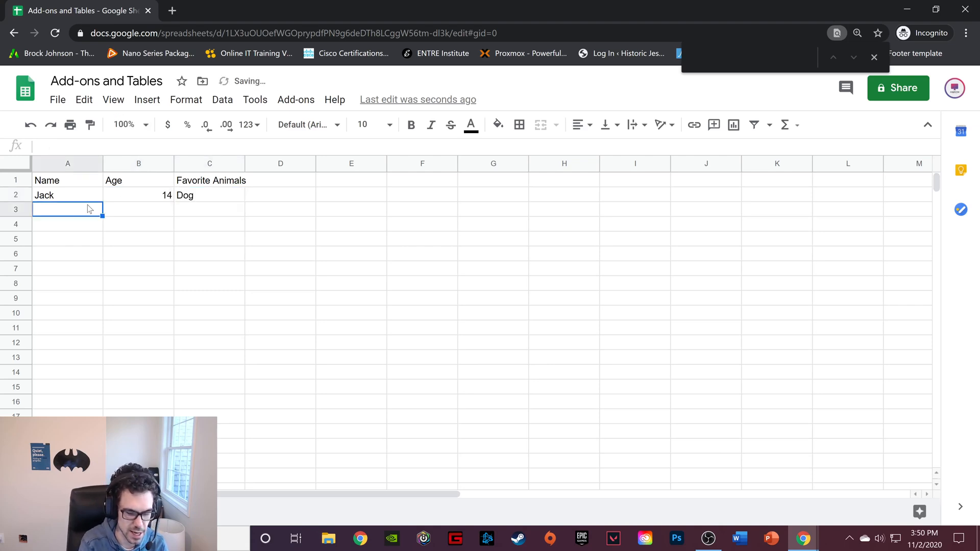
type("Dave")
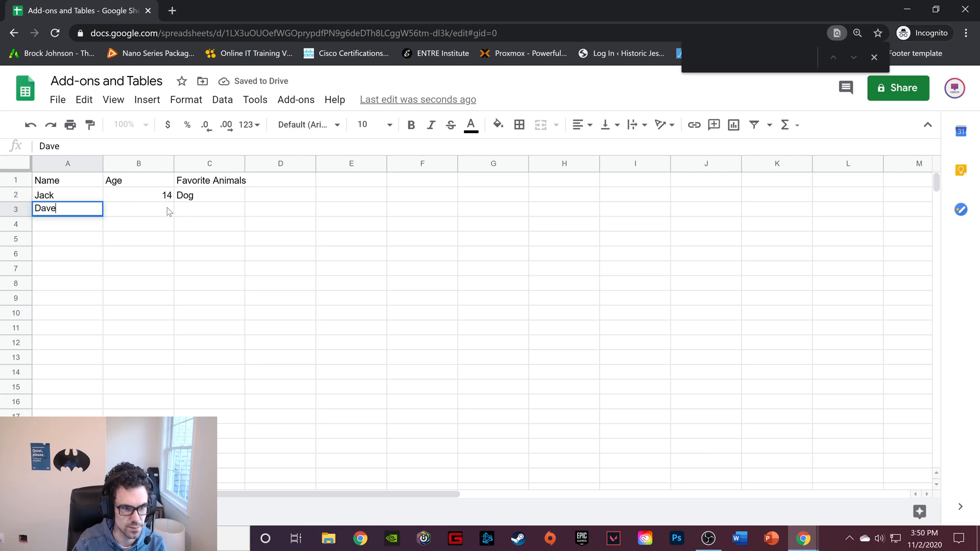
left_click(168, 209)
type("278")
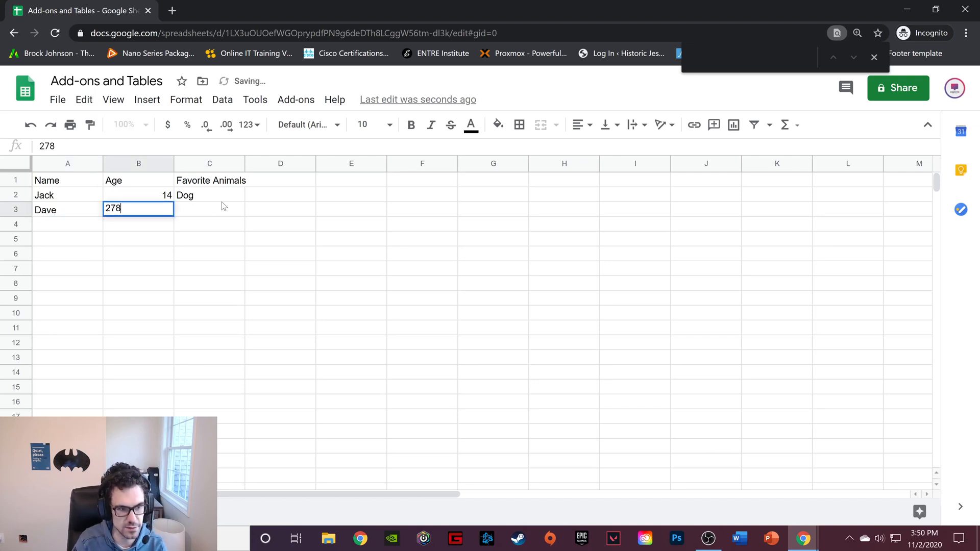
left_click(204, 209)
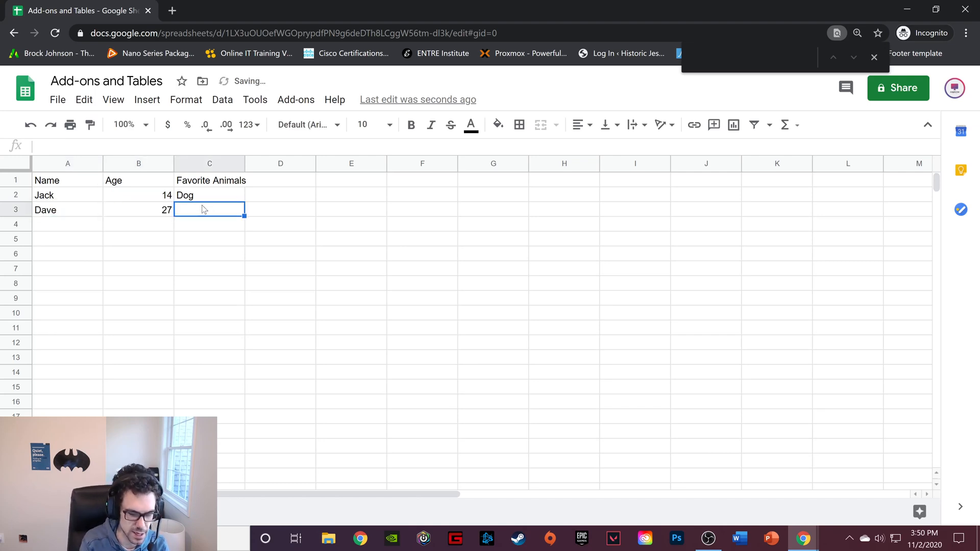
type("Cat")
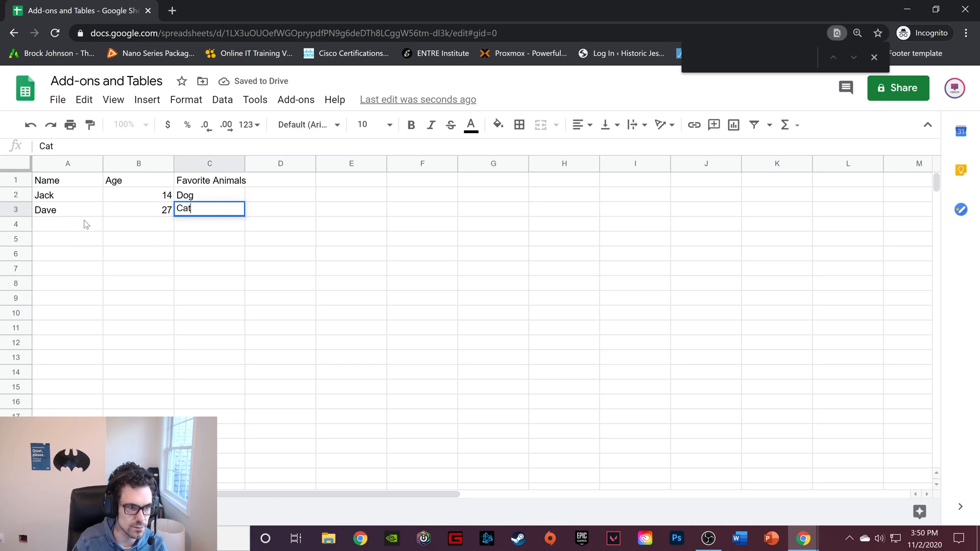
Fill row 4 with the third person's name, age 22 and favorite animal Fish
left_click(85, 223)
type("Frank")
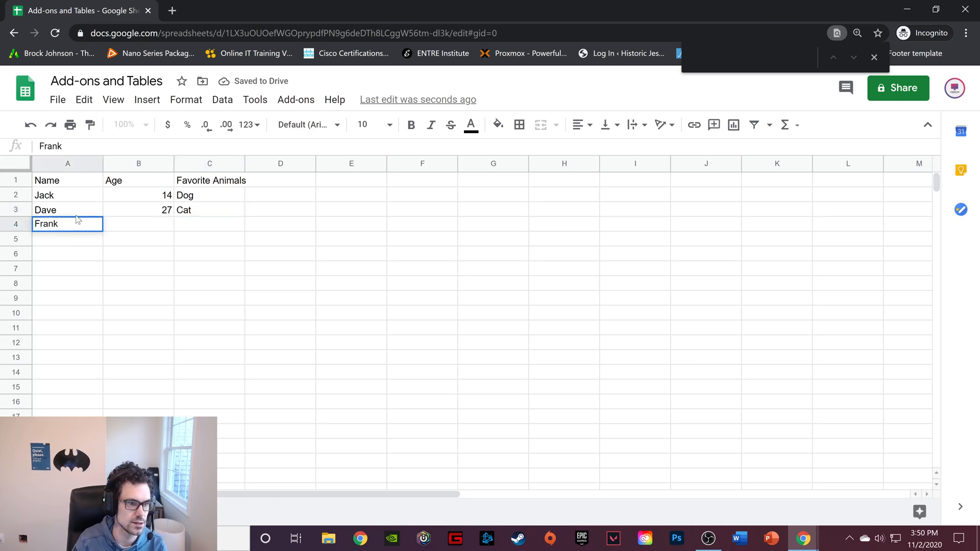
left_click(147, 224)
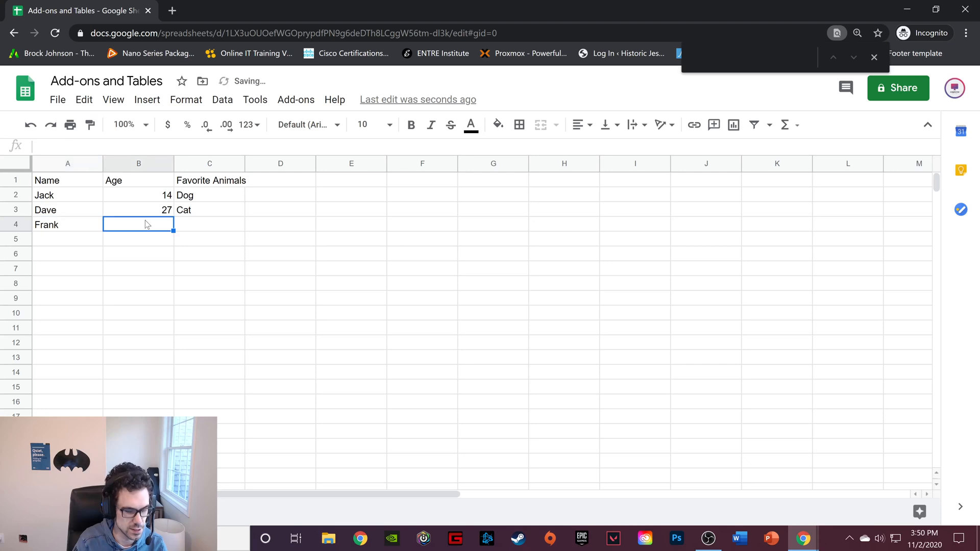
type("22")
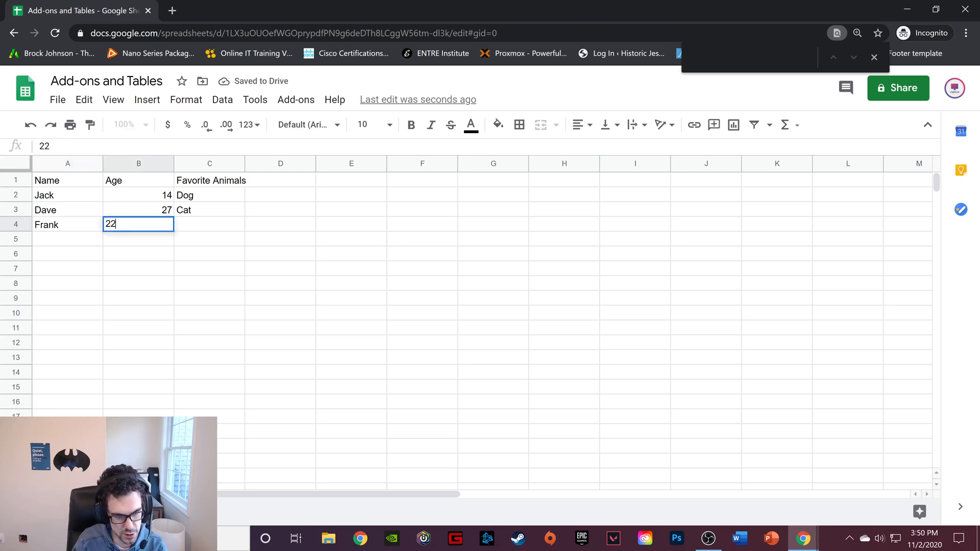
left_click(209, 223)
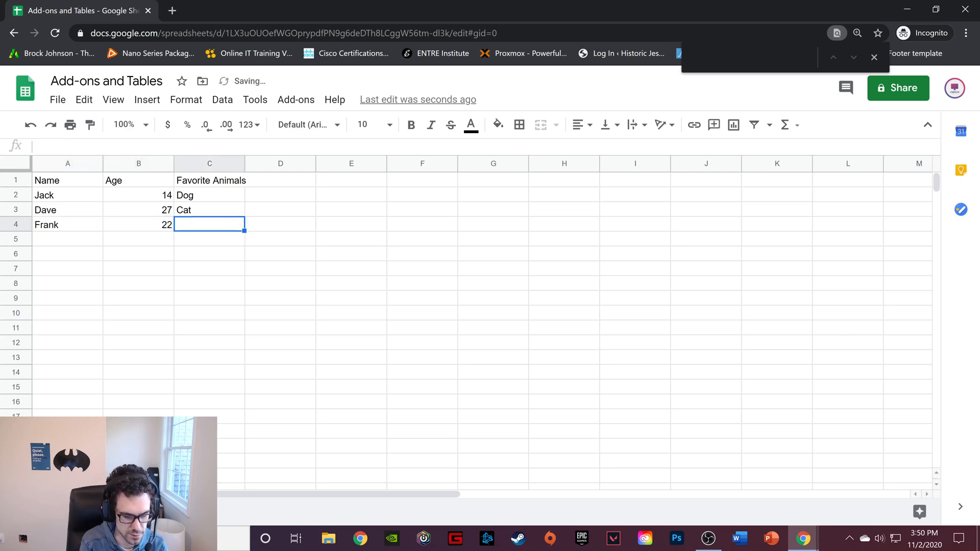
type("Fish")
left_click(153, 193)
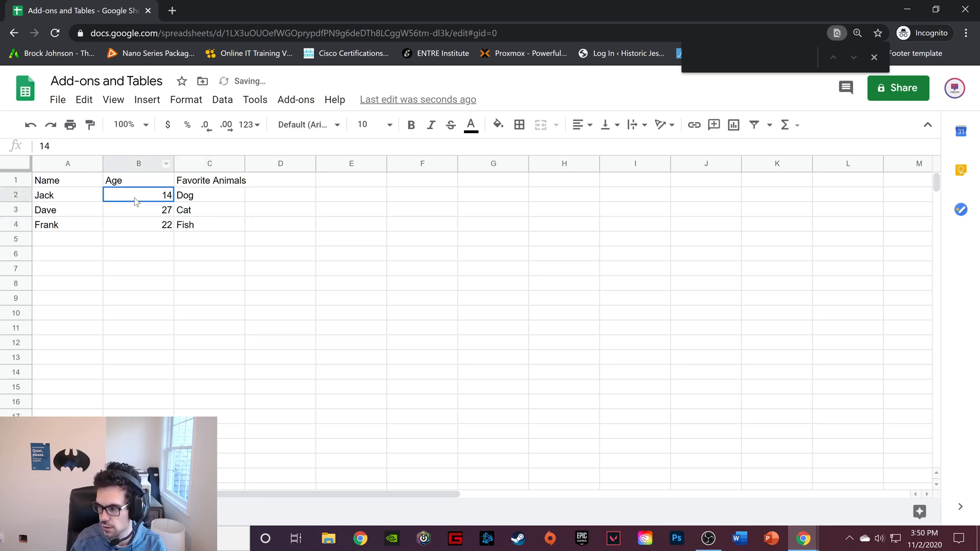
Fill row 5 with the fourth person's name, age 14 and favorite animal Dog
left_click(71, 237)
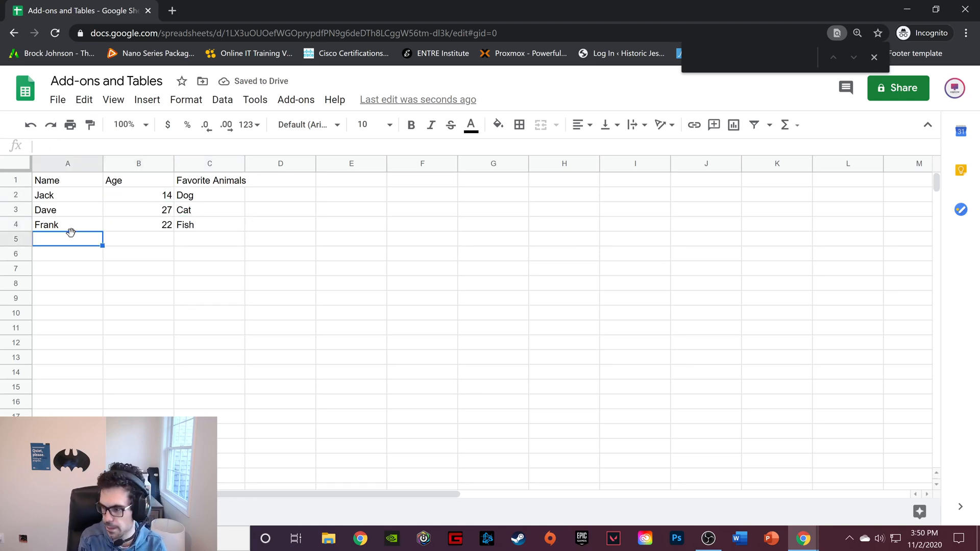
type("I")
key("BackSpace")
type("J")
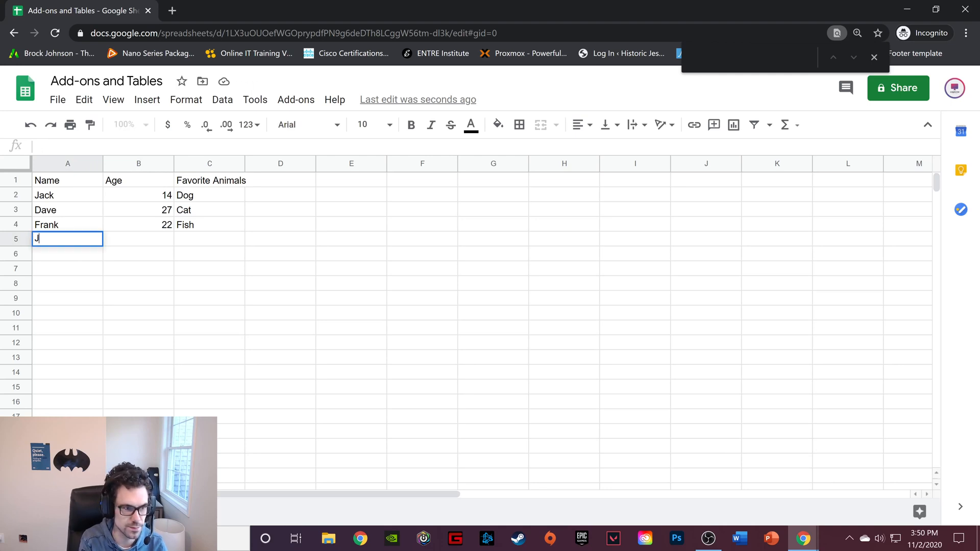
type("im")
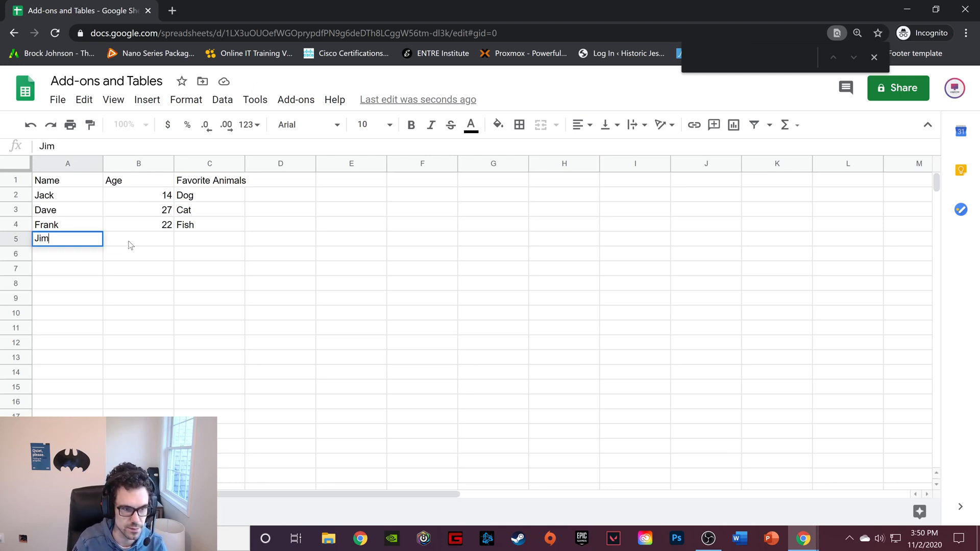
left_click(133, 242)
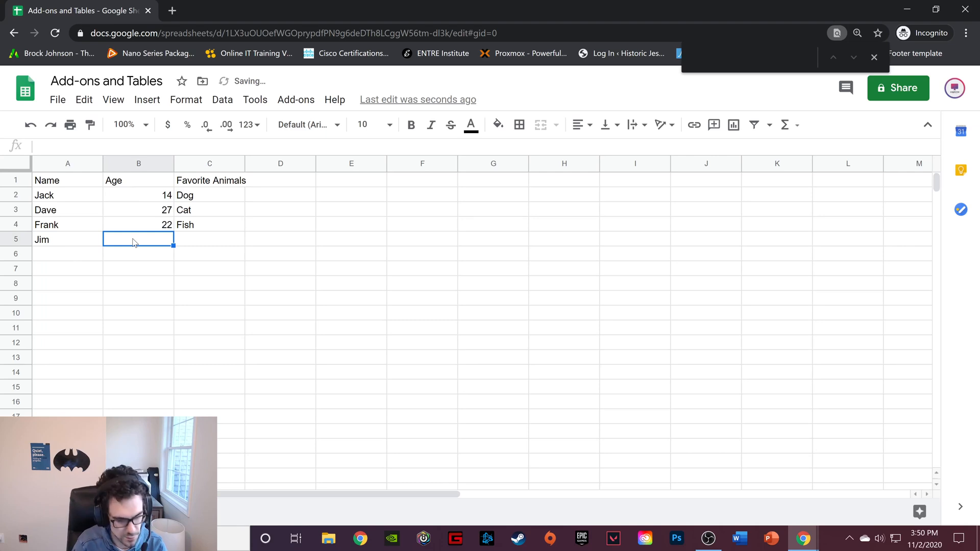
type("14")
left_click(222, 241)
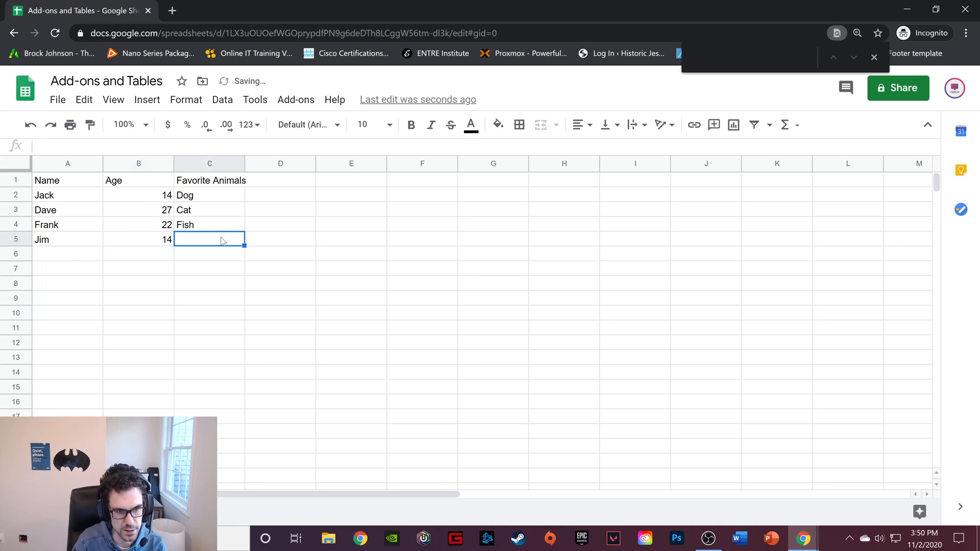
type("Dog")
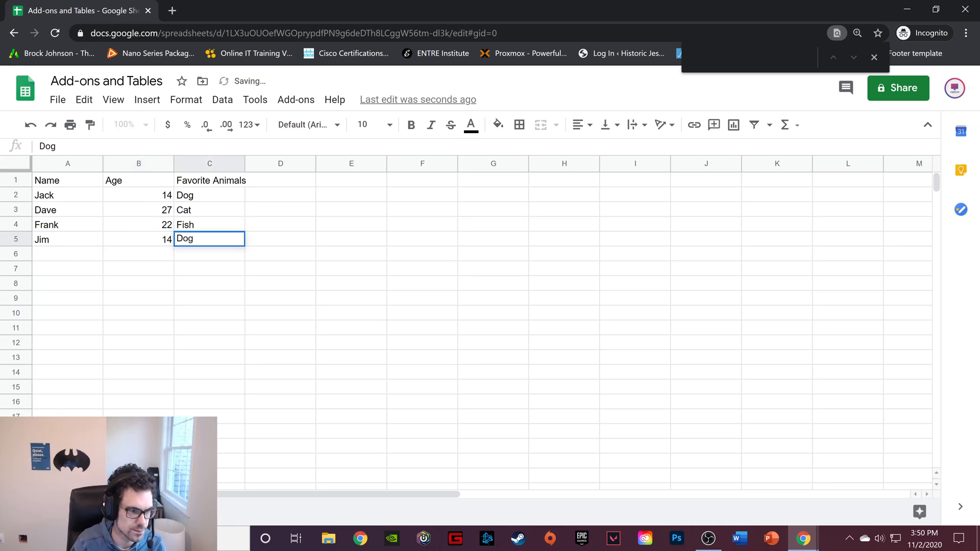
Fill row 6 with the fifth person's name, age 30 and favorite animal Cat
left_click(92, 249)
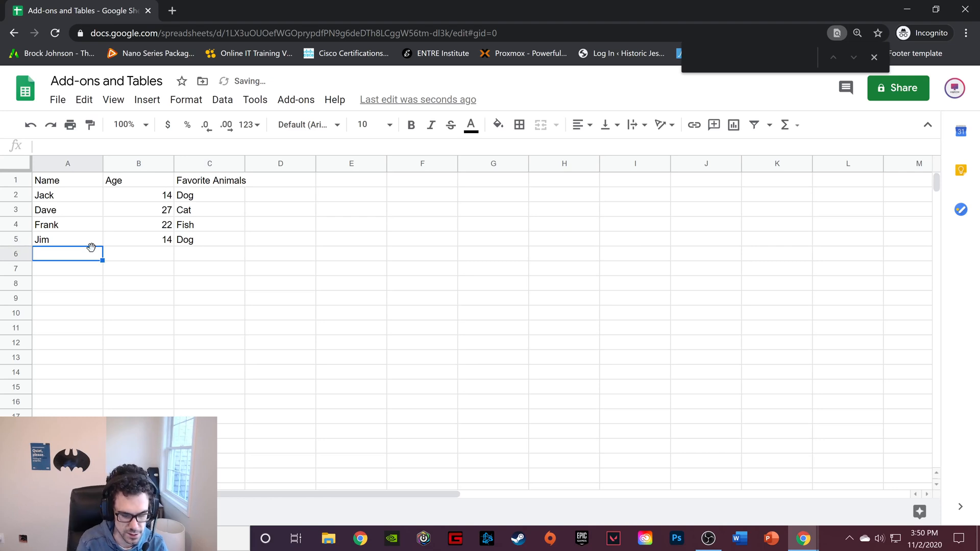
type("Sarah")
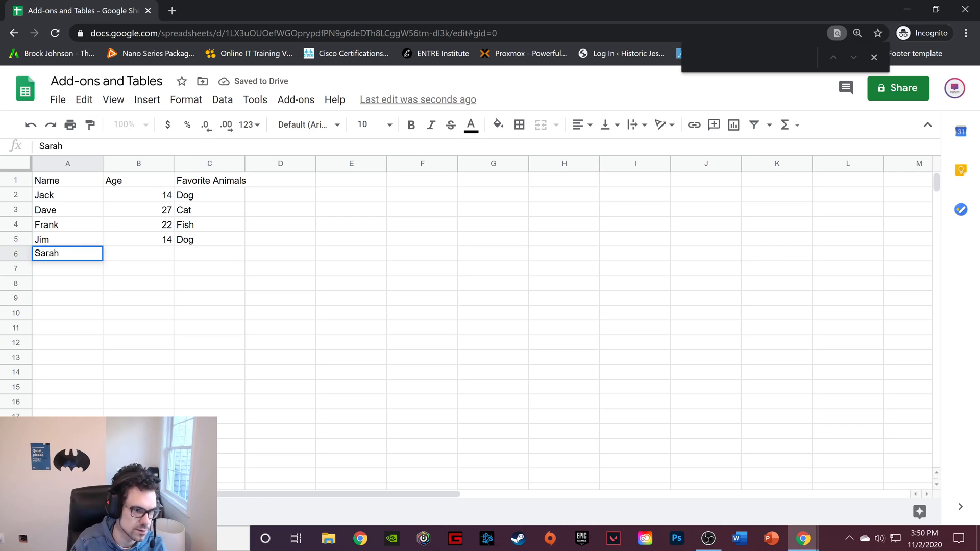
left_click(130, 245)
left_click(145, 250)
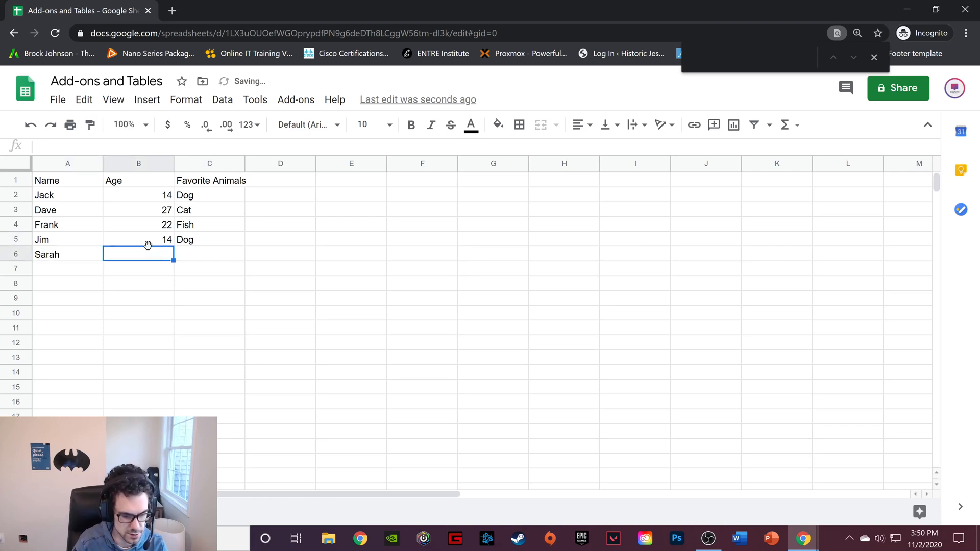
type("30")
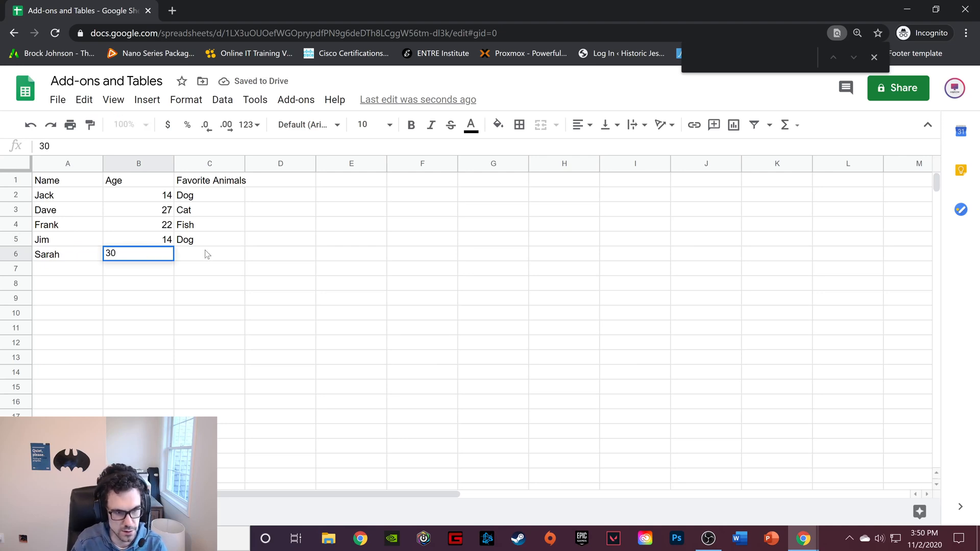
left_click(207, 253)
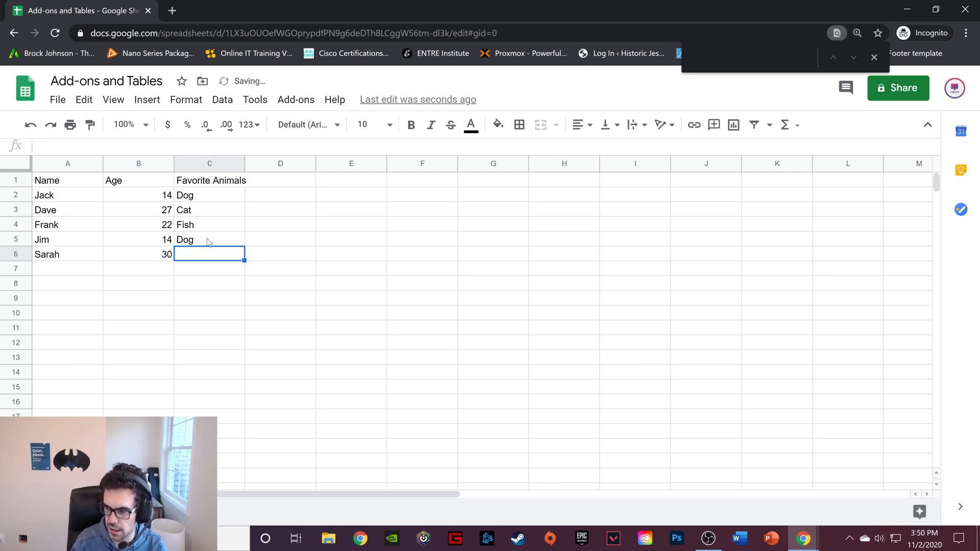
type("Cat")
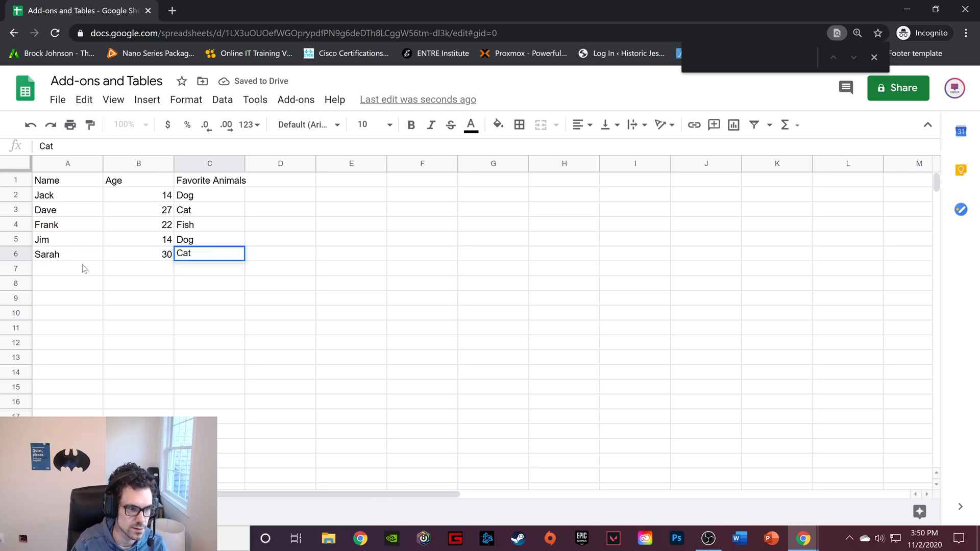
Fill row 7 with the sixth person's name, age 17 and favorite animal Goat
left_click(83, 268)
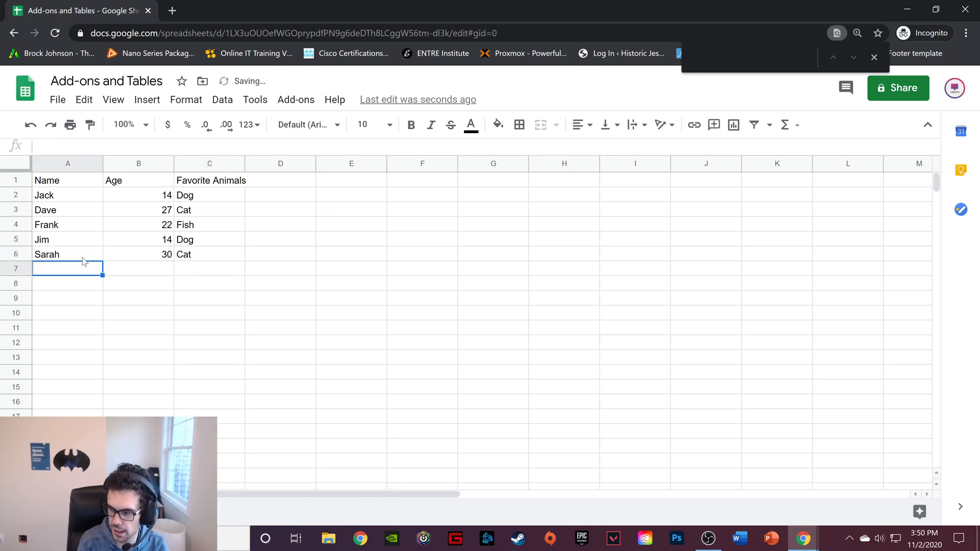
type("Julie")
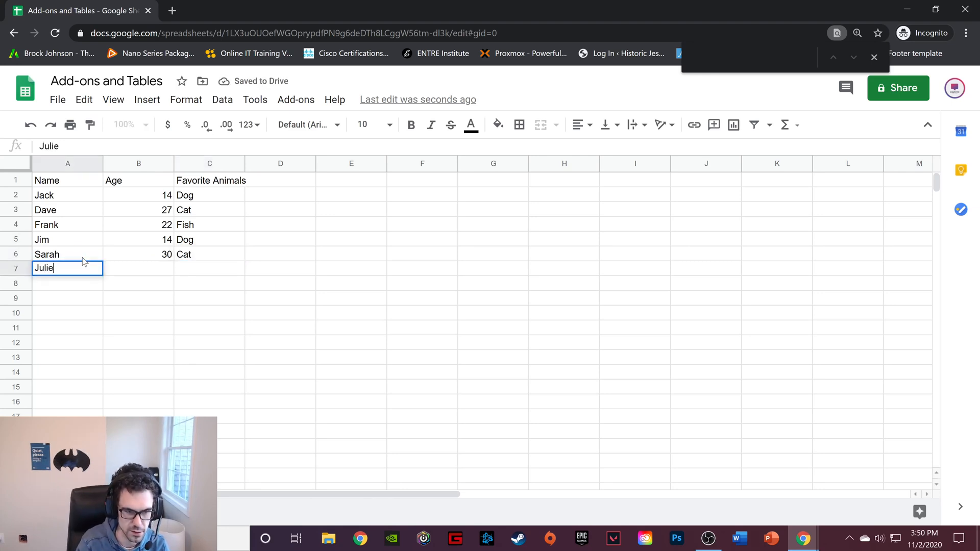
key("Tab")
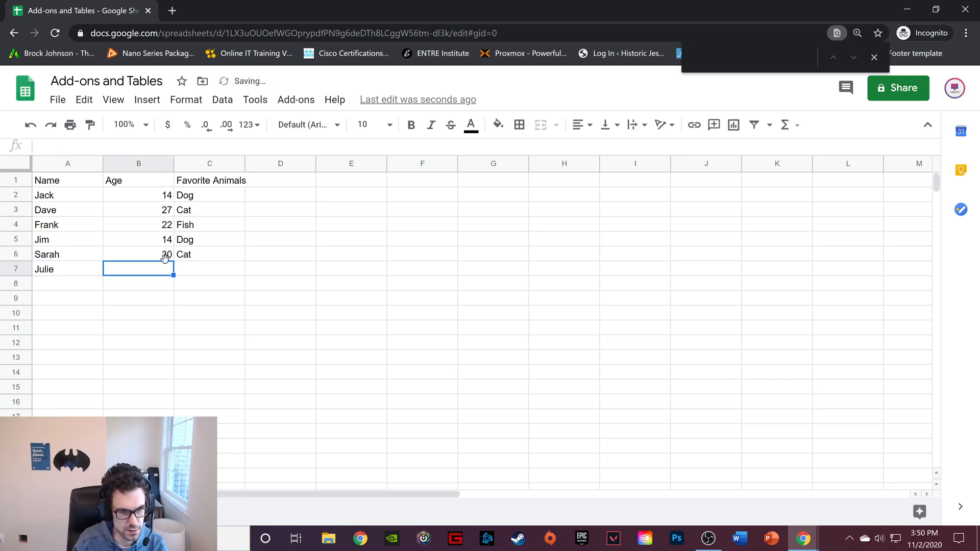
type("17")
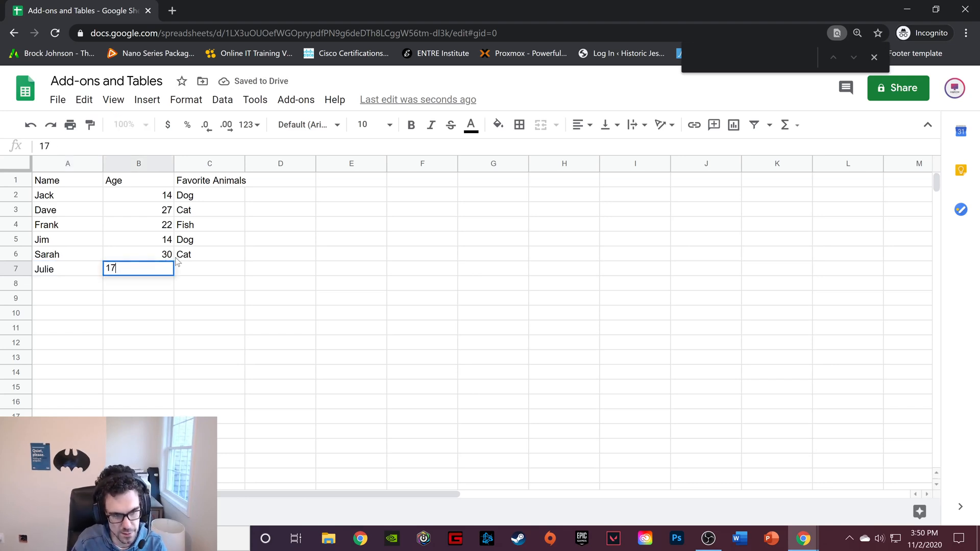
key("Tab")
type("Goat")
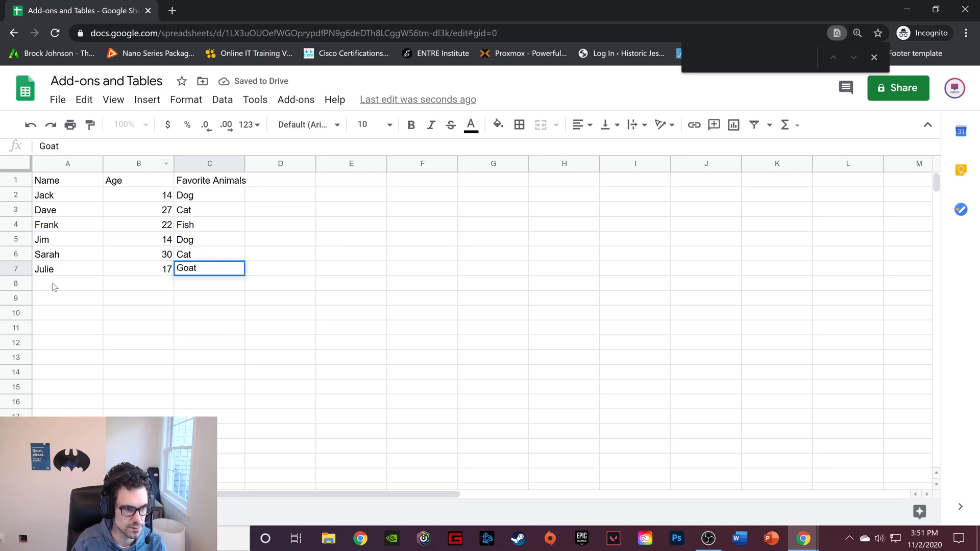
key("Return")
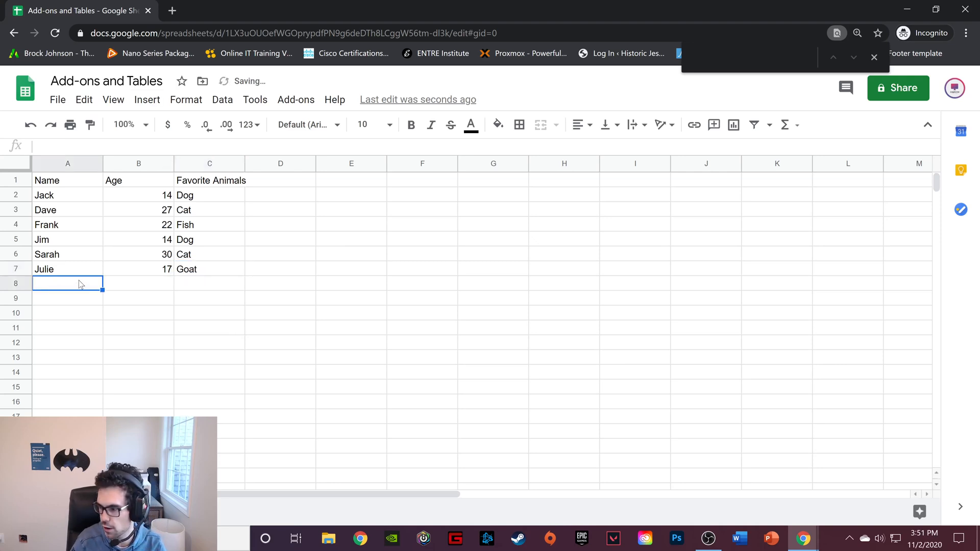
Fill row 8 with the seventh person's name, age 15 and favorite animal Dog
type("Tom")
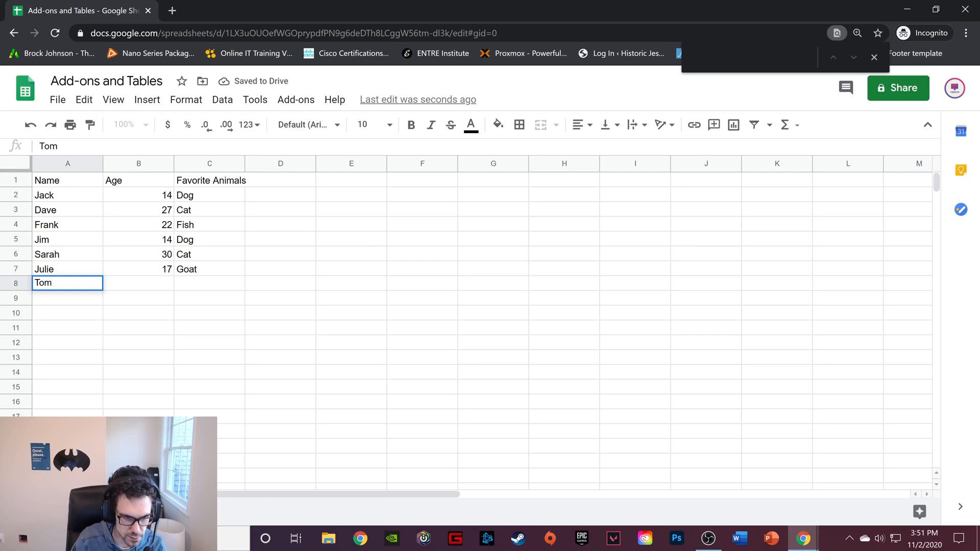
left_click(164, 288)
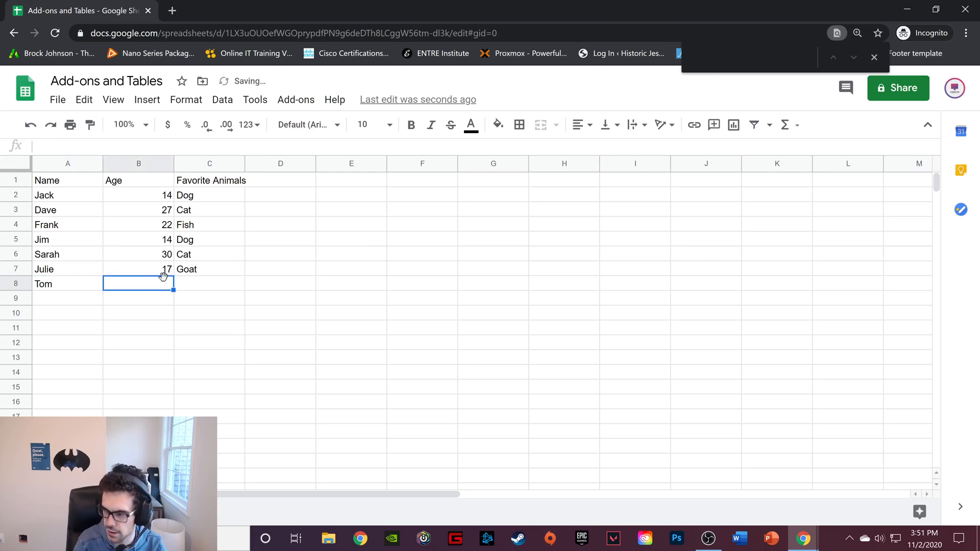
type("15")
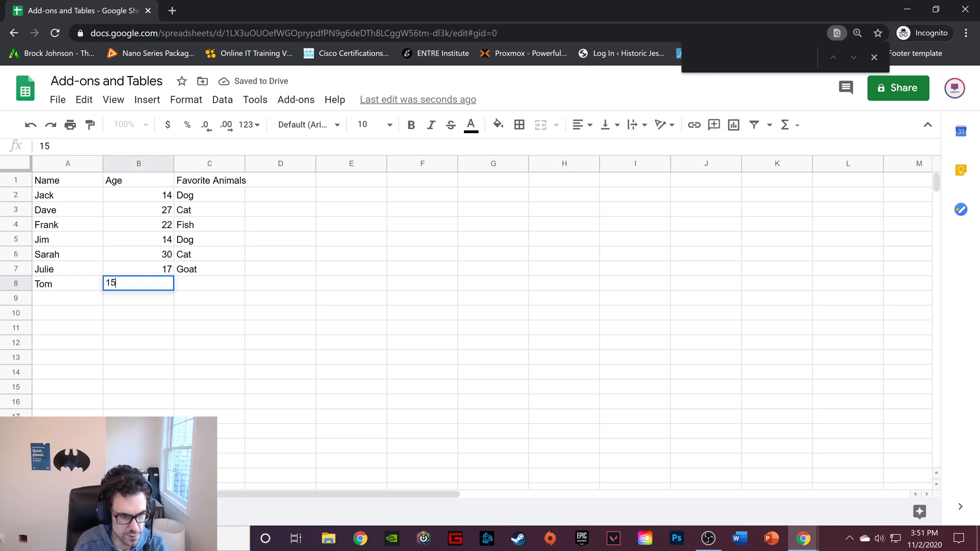
left_click(218, 287)
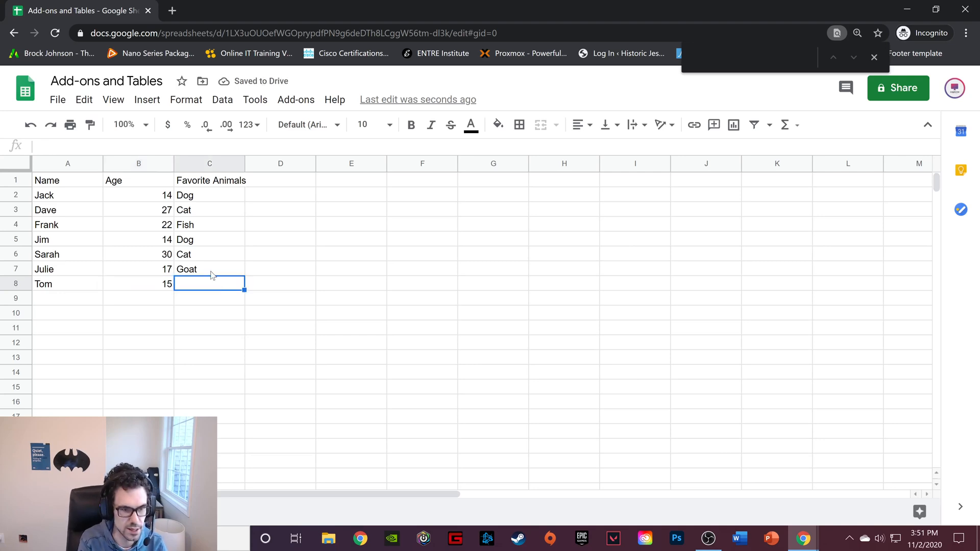
type("Dog")
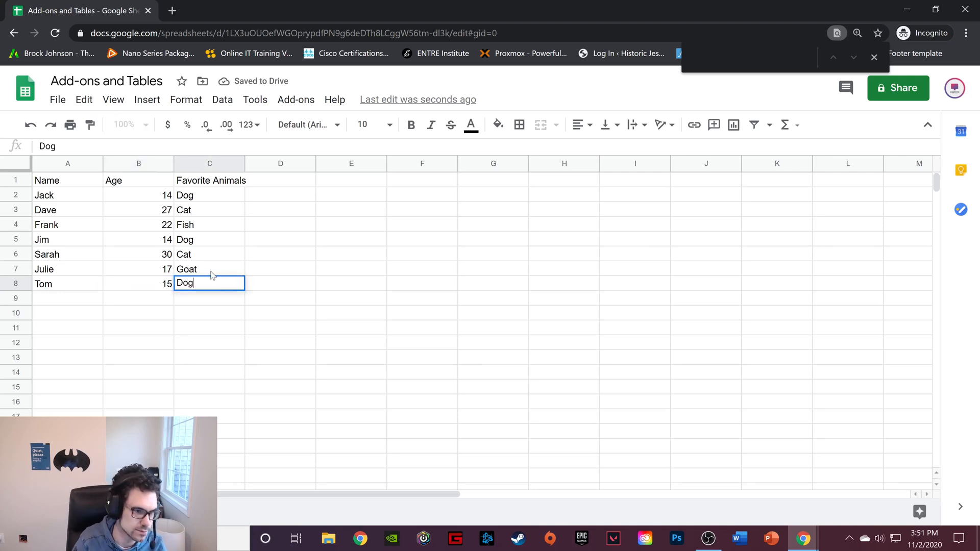
left_click(86, 304)
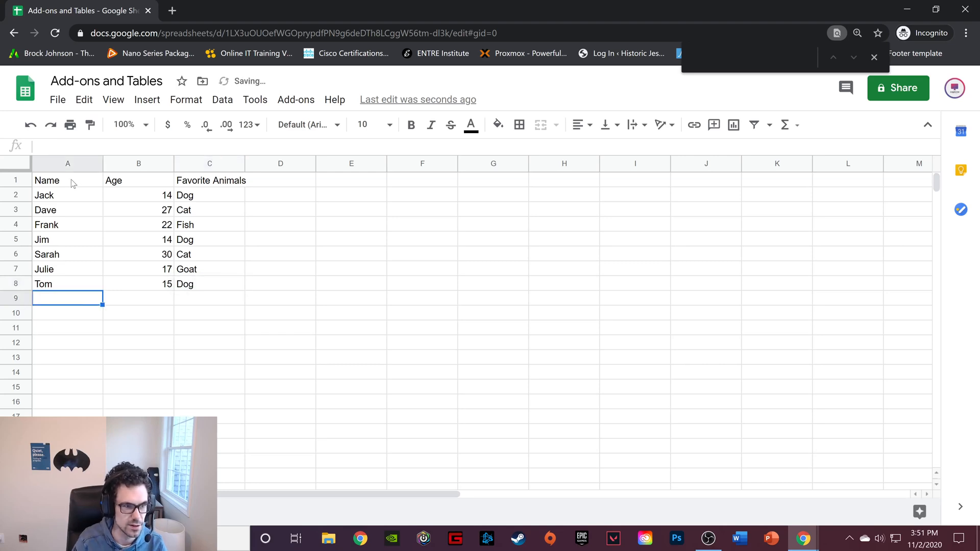
Insert one blank row directly below the header row to separate it from the data
left_click(17, 181)
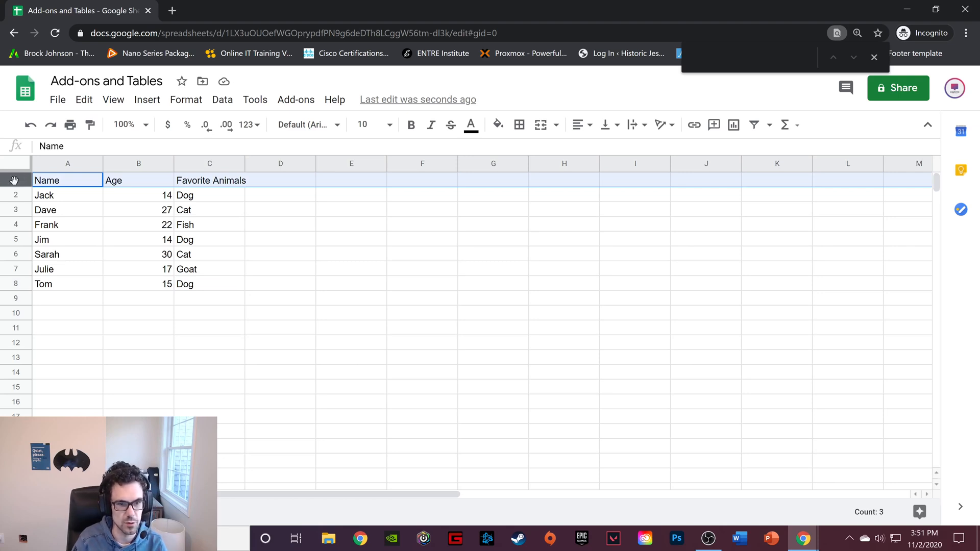
right_click(14, 180)
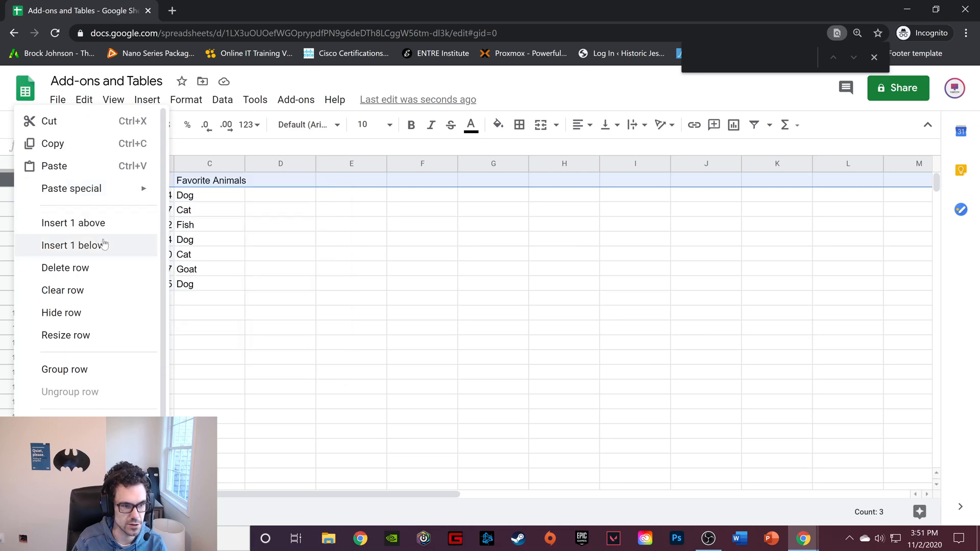
left_click(87, 244)
left_click(79, 196)
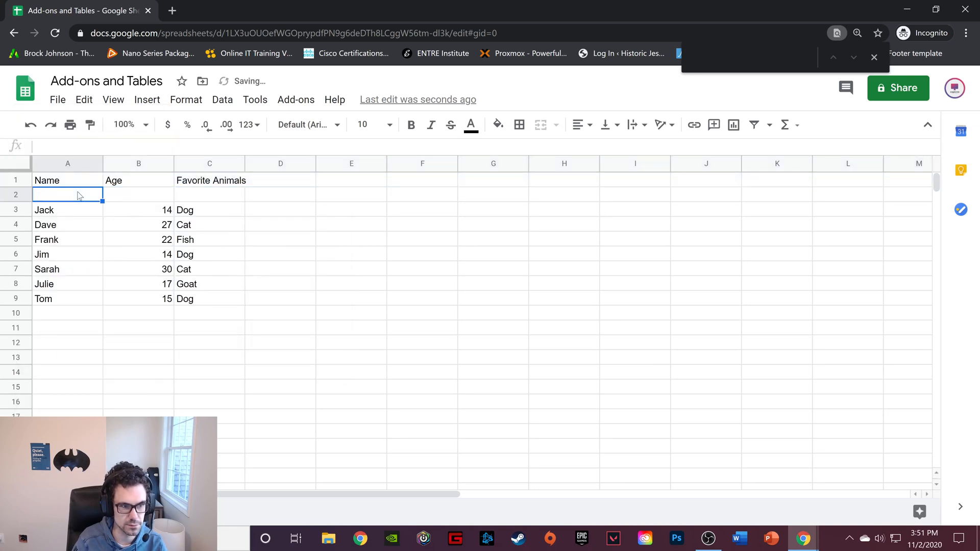
left_click_drag(68, 181, 191, 181)
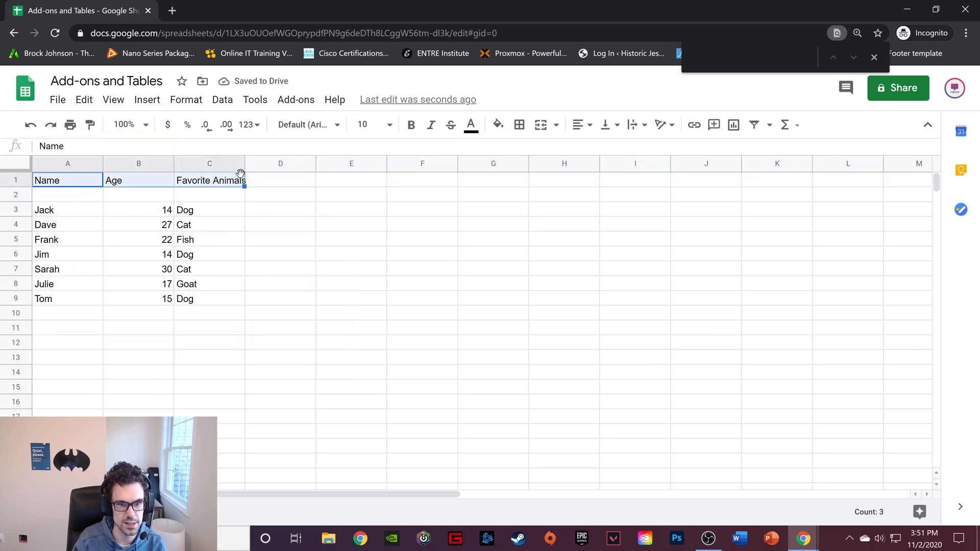
left_click(497, 125)
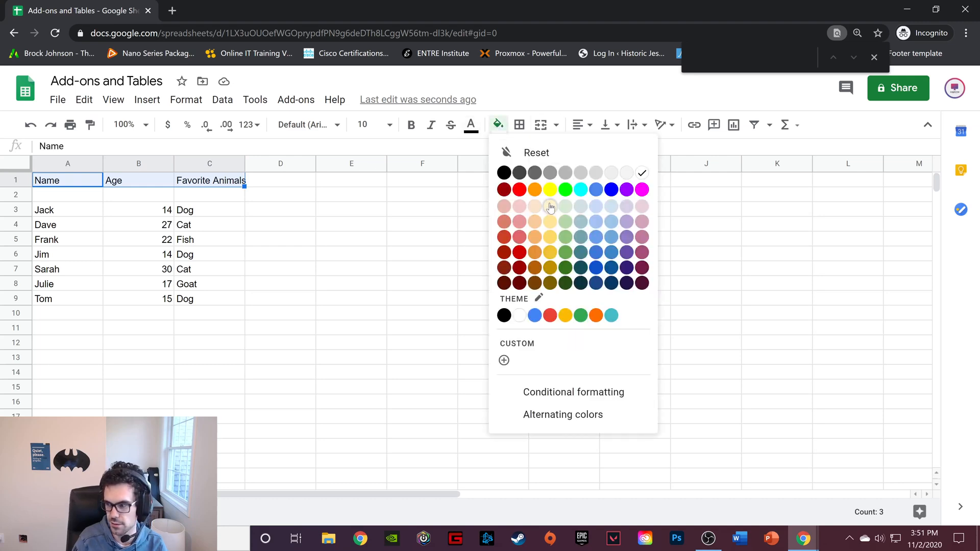
left_click(304, 208)
Fill the Name header cell with pale yellow and the Age header cell with pale green
left_click(69, 182)
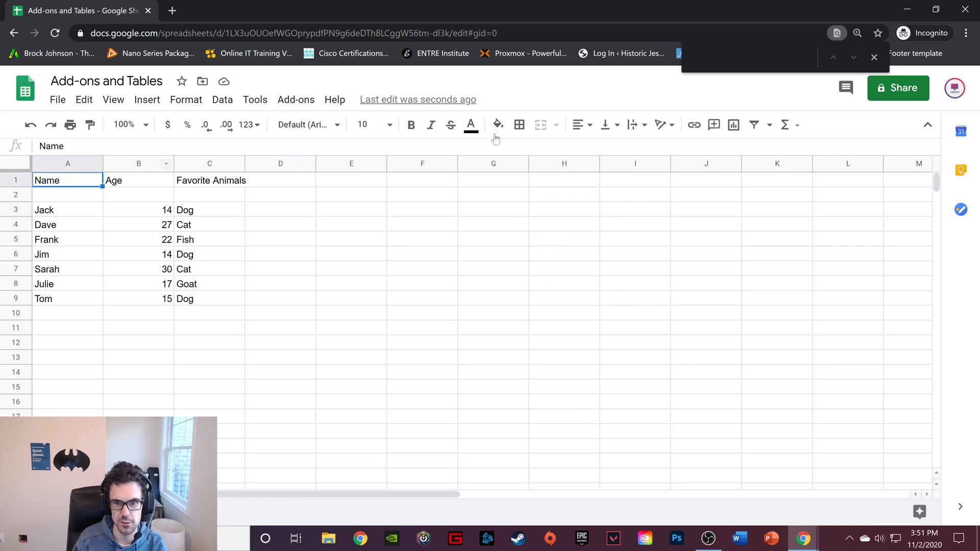
left_click(498, 124)
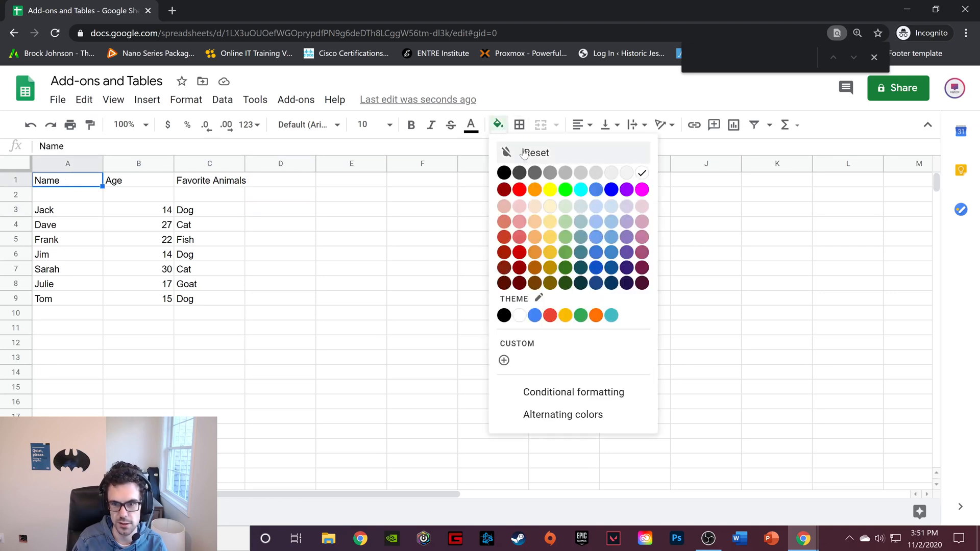
left_click(549, 207)
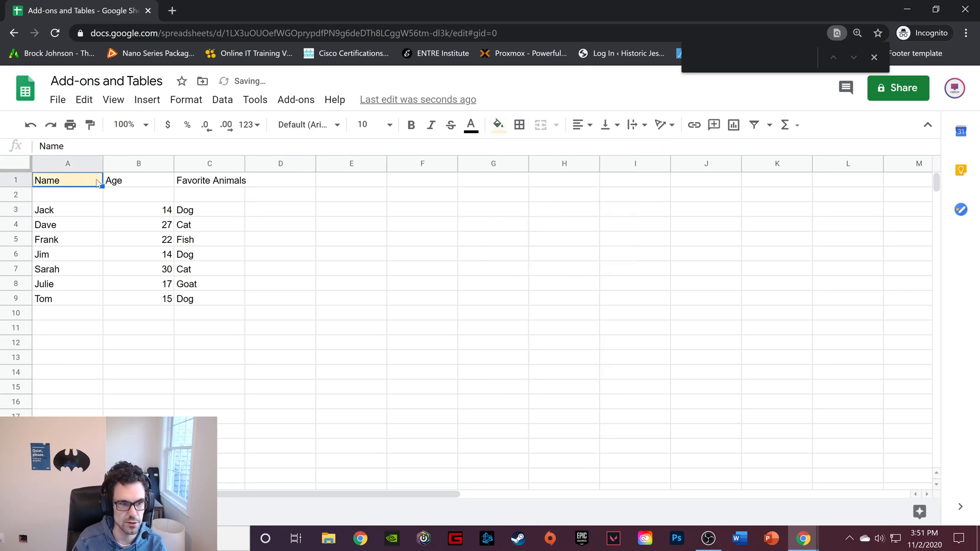
left_click(138, 185)
left_click(497, 125)
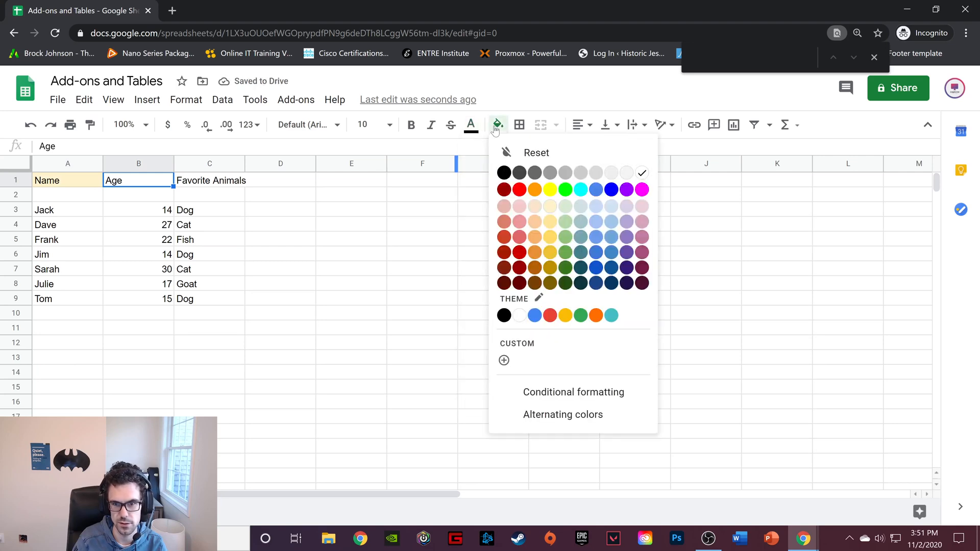
left_click(564, 206)
Fit column C's width to its contents and fill the Favorite Animals header cell with pale blue
left_click(229, 184)
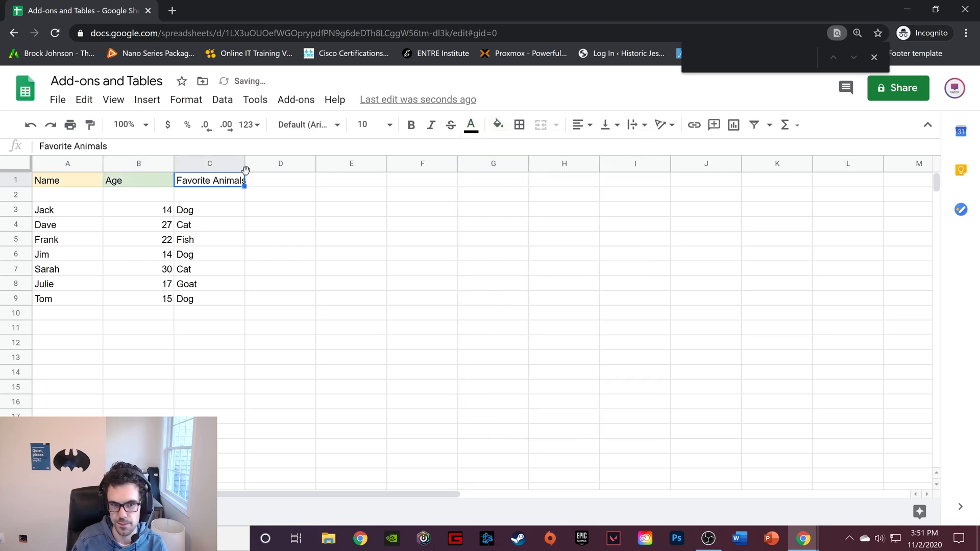
left_click(246, 164)
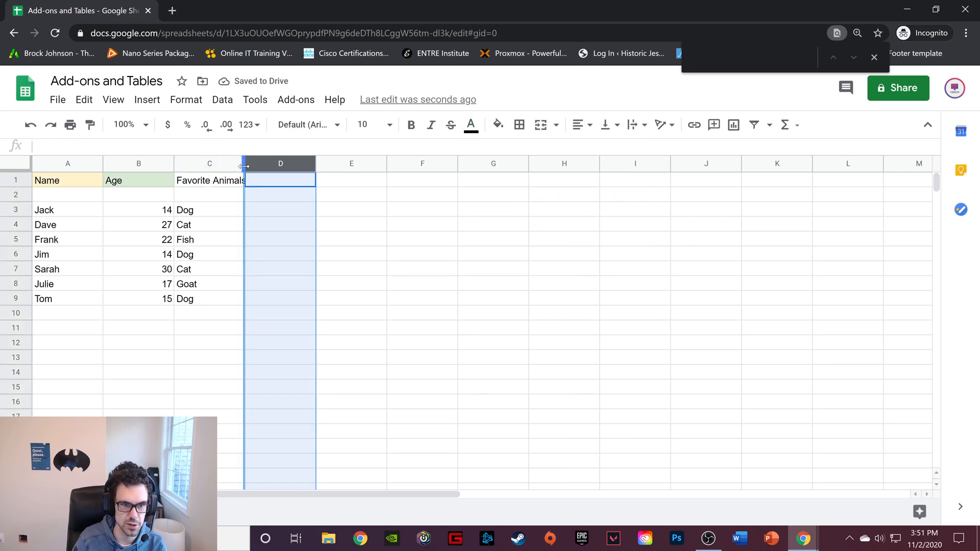
double_click(244, 166)
left_click(221, 187)
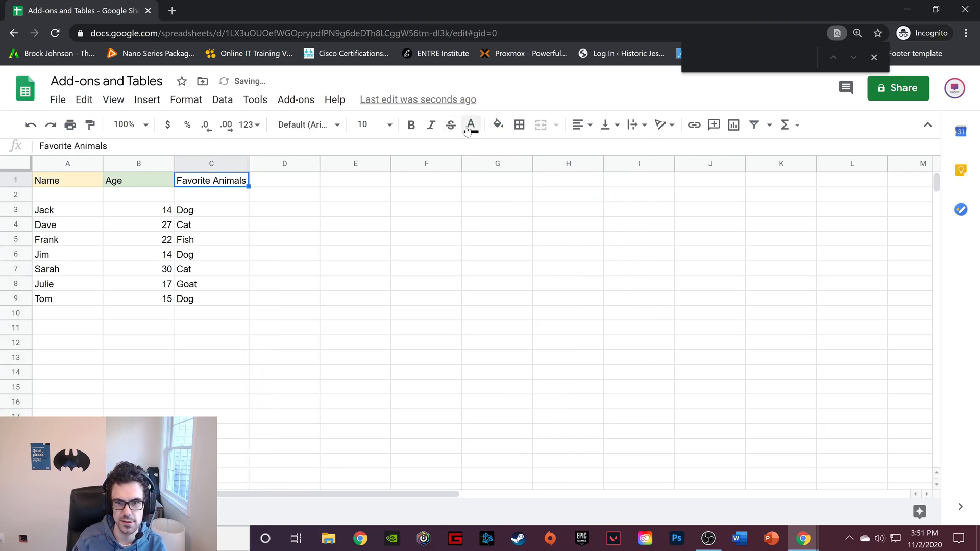
left_click(498, 126)
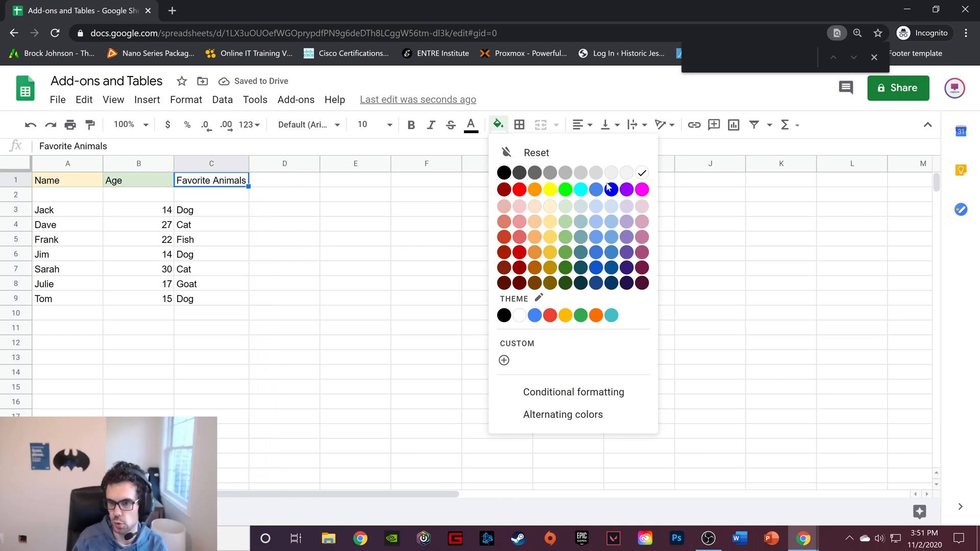
left_click(597, 211)
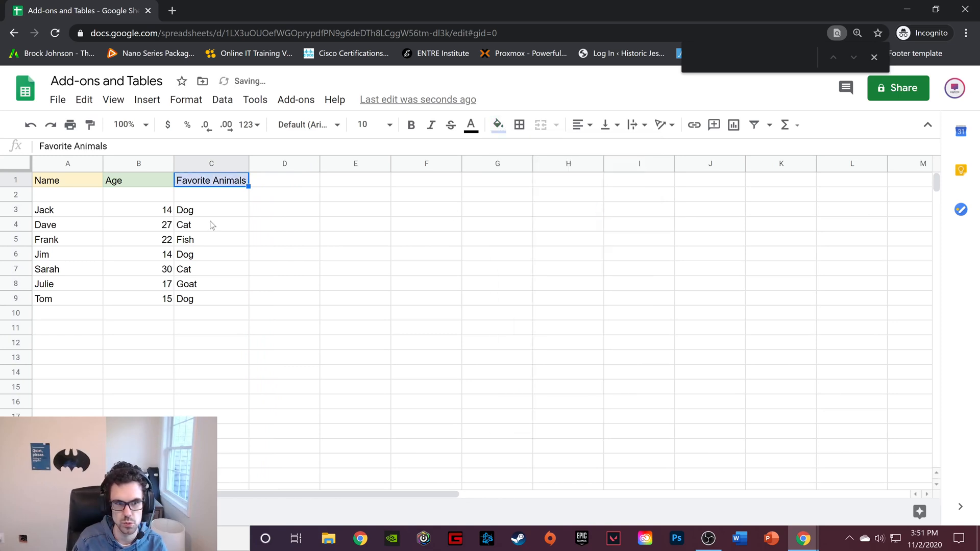
Fill the name cells A3 to A9 with the same pale yellow as the Name header
left_click(63, 213)
left_click_drag(63, 213, 51, 300)
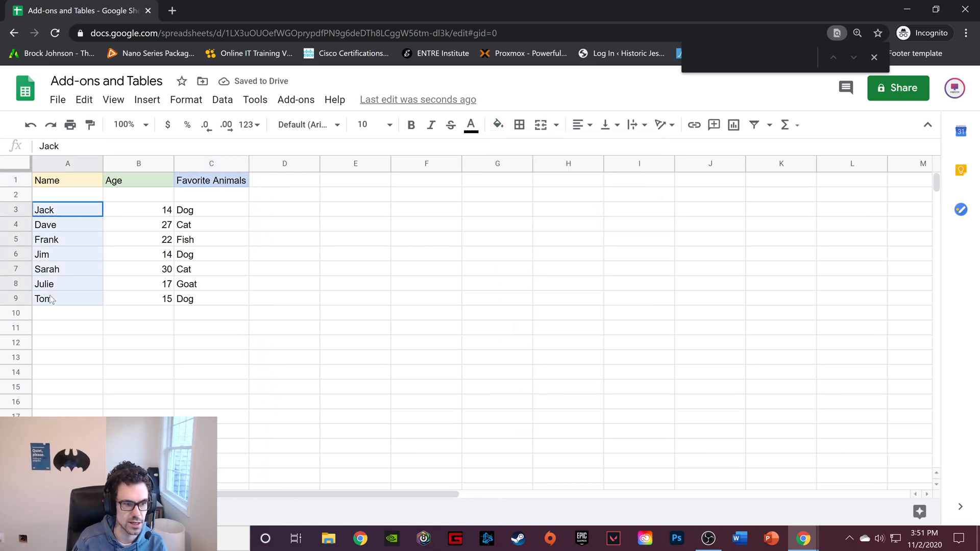
left_click(497, 124)
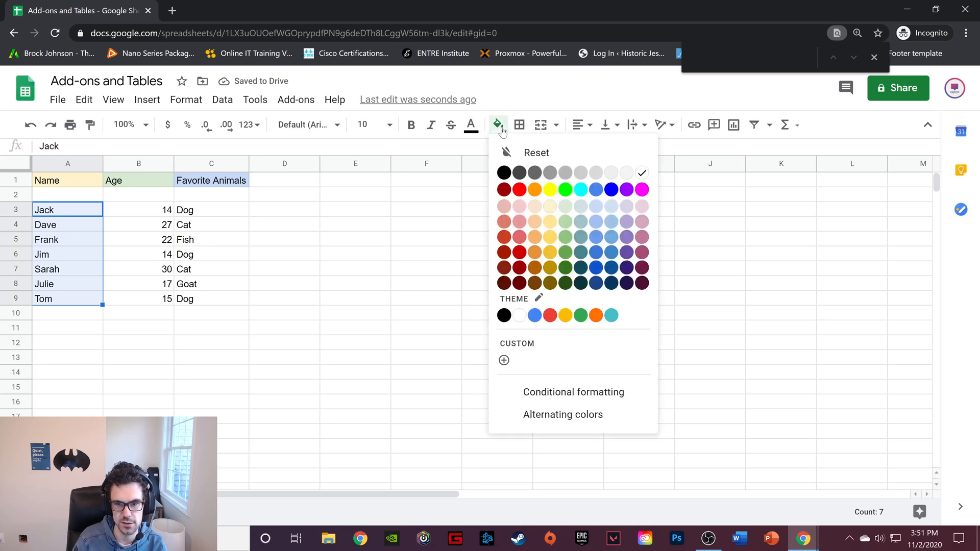
left_click(553, 213)
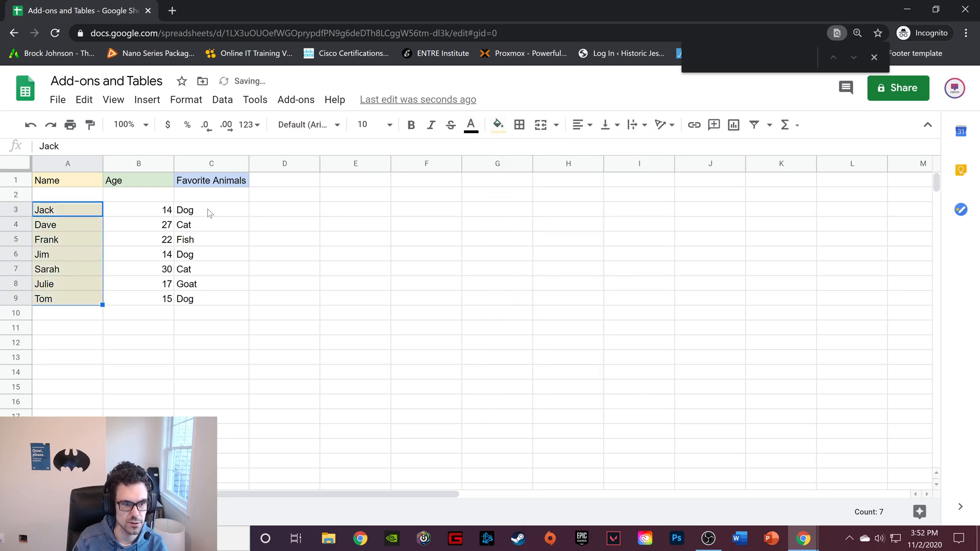
Fill the name cells A3 to A9 with a darker golden yellow than the Name header
left_click(496, 128)
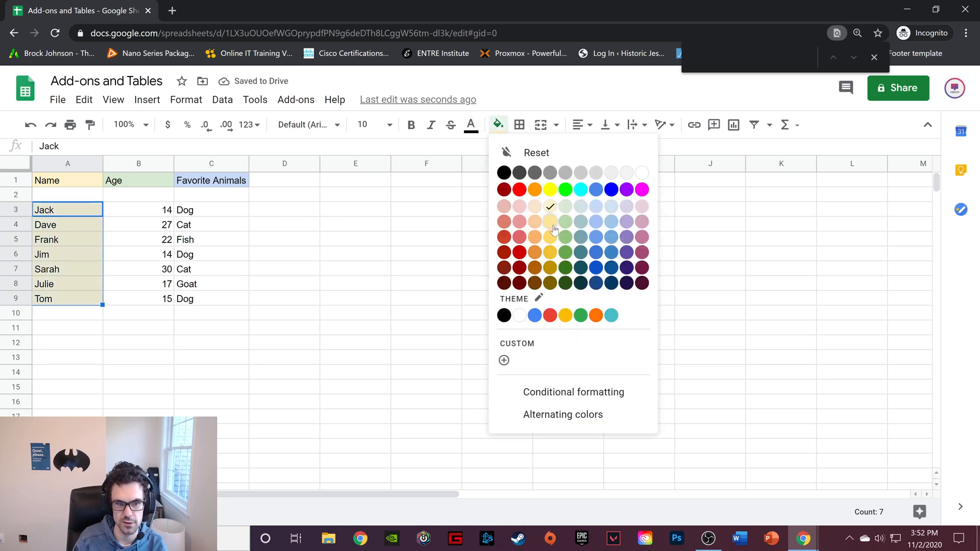
left_click(550, 236)
left_click(497, 125)
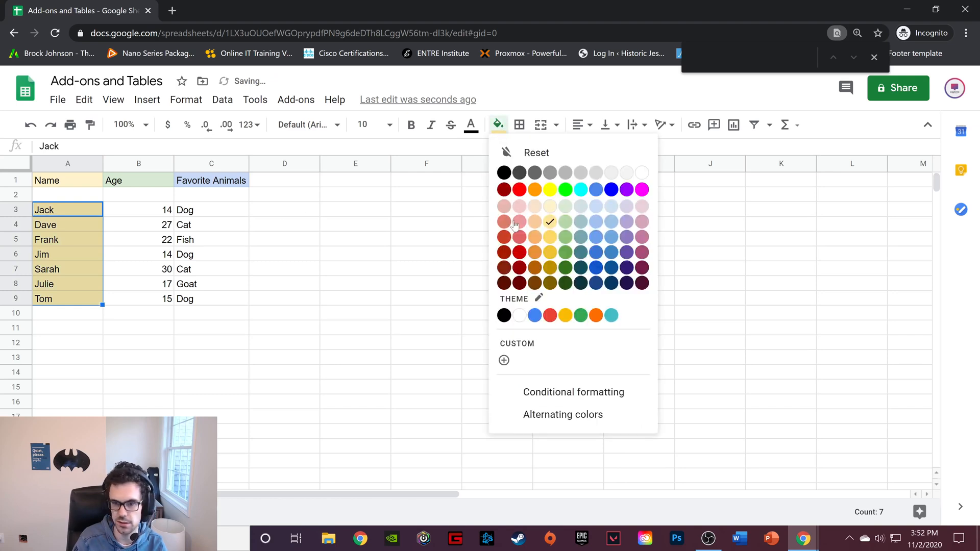
left_click(551, 240)
Fill the age cells B3 to B9 with a medium green darker than the Age header
left_click_drag(148, 209, 145, 300)
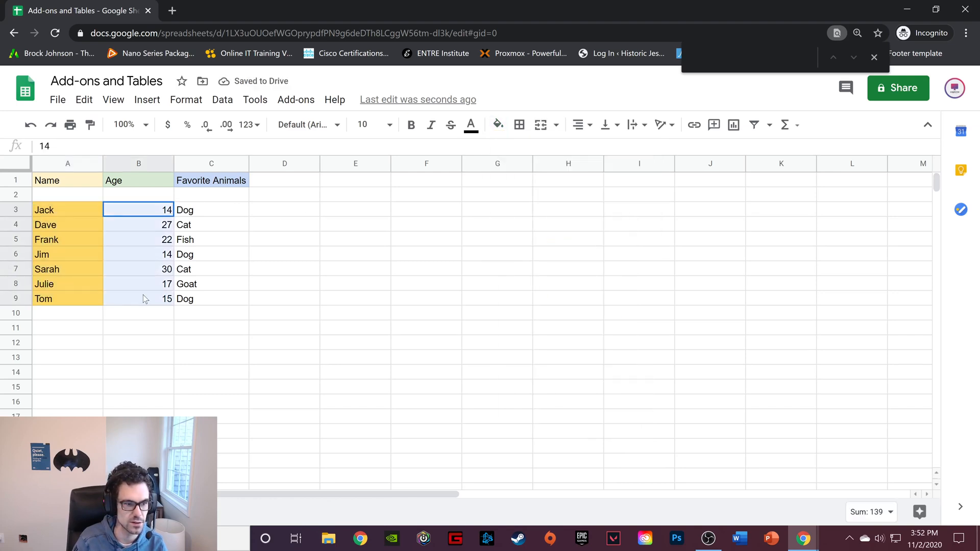
left_click(498, 125)
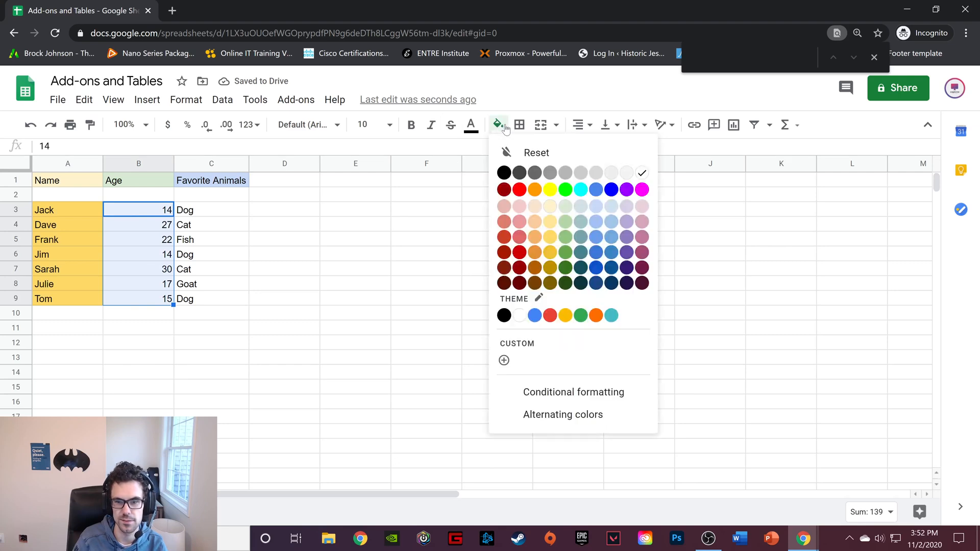
left_click(565, 245)
Fill the favorite animal cells C3 to C9 with a medium blue darker than their header
left_click_drag(220, 210, 225, 295)
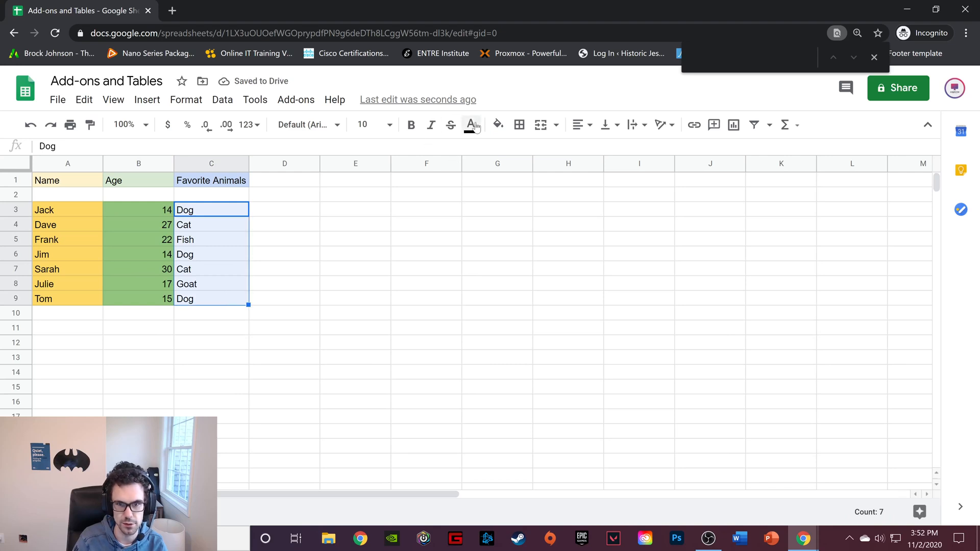
left_click(498, 124)
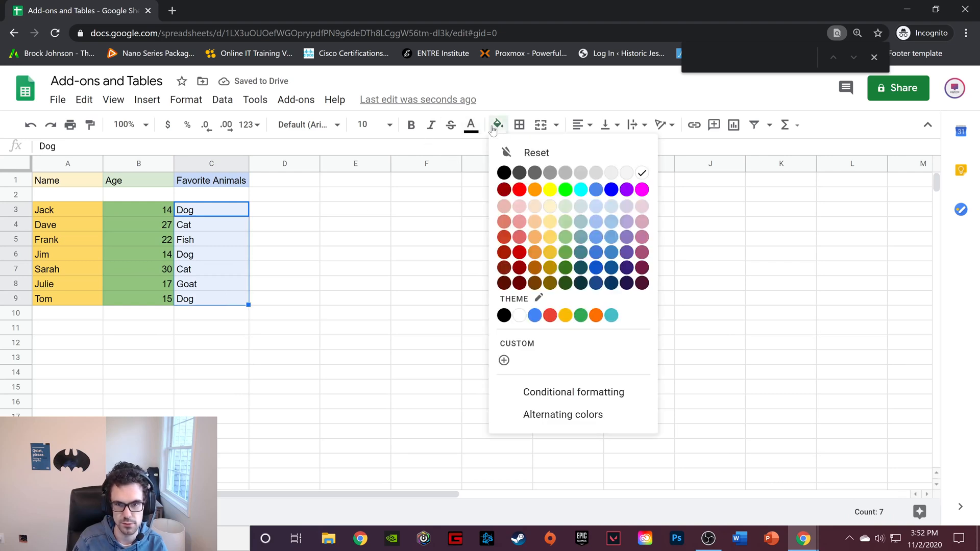
left_click(610, 244)
left_click(328, 216)
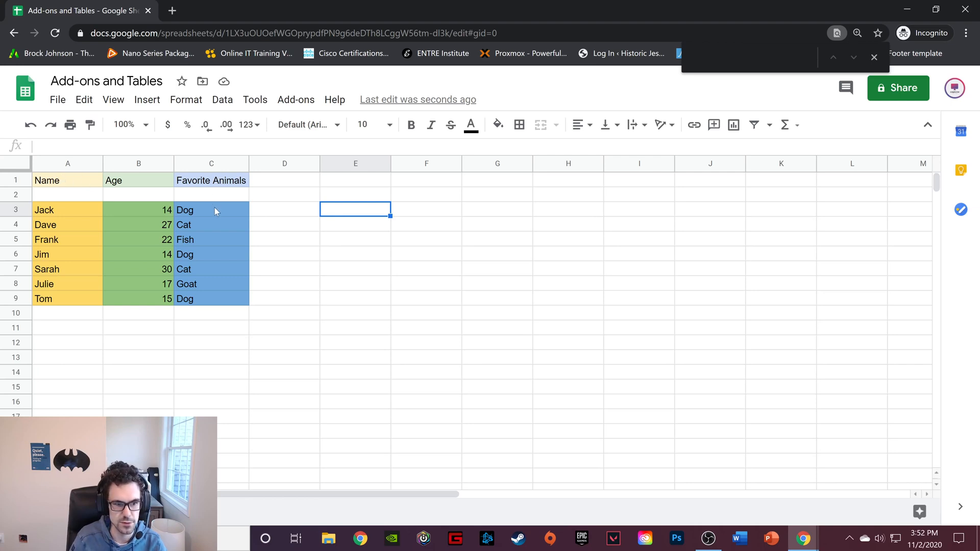
Insert a chart from the table range A1 to C9 and place it beside the table, starting near column D
left_click_drag(50, 182, 233, 301)
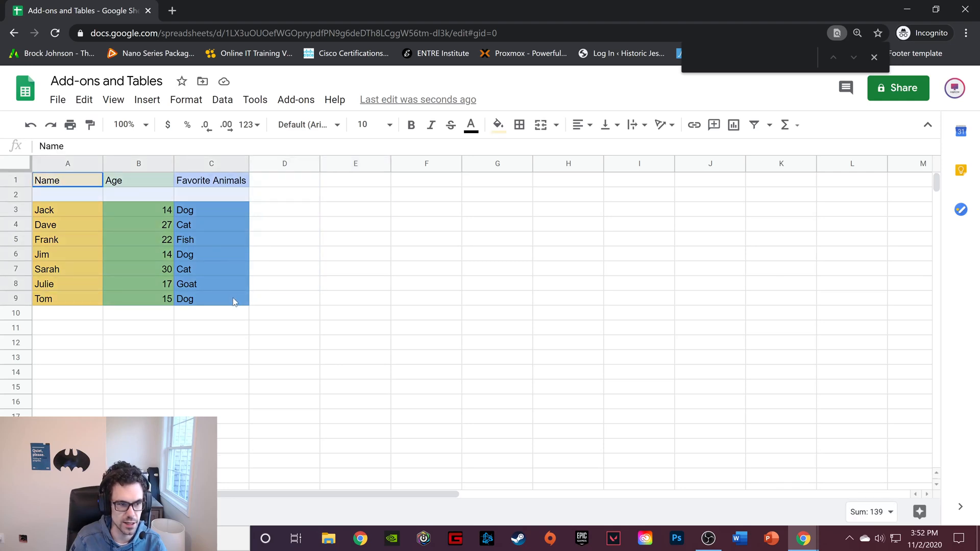
left_click(153, 107)
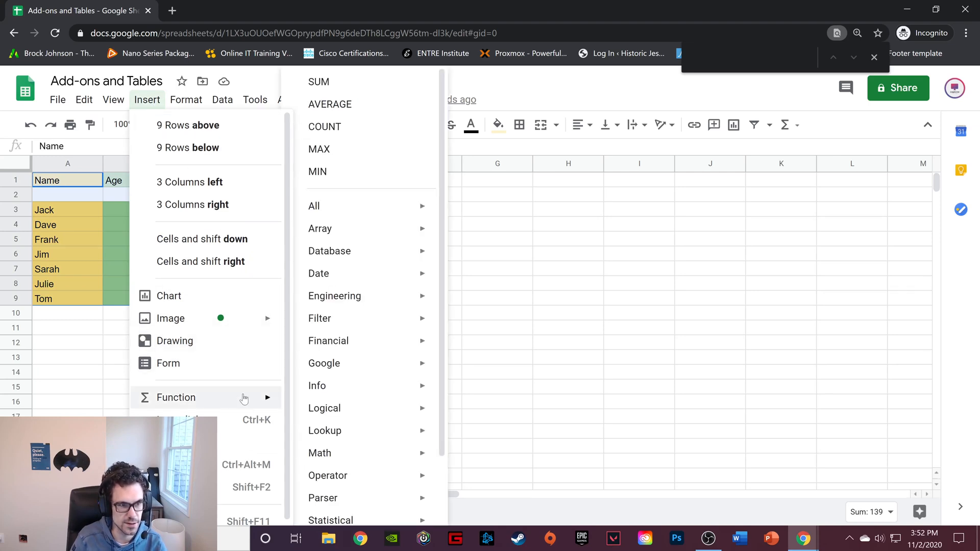
left_click(224, 301)
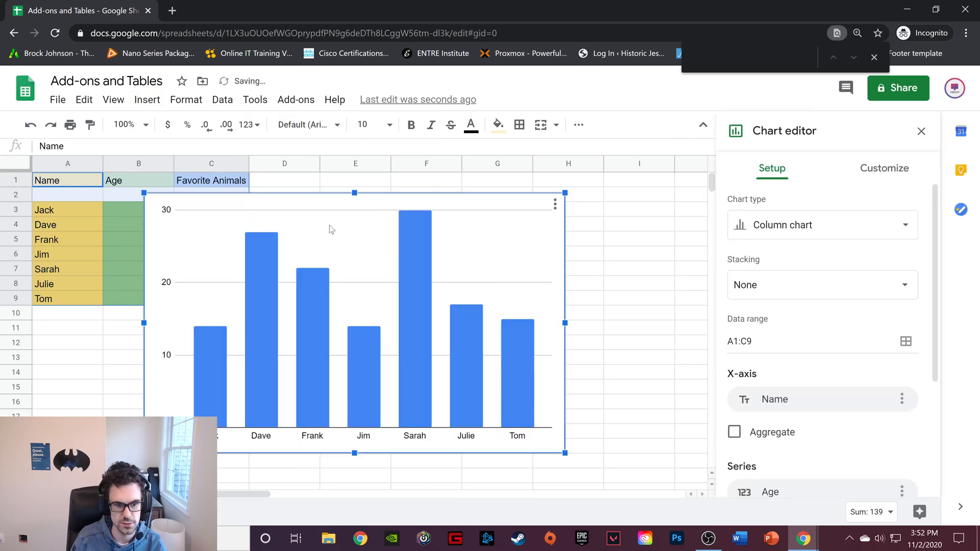
left_click_drag(304, 206, 441, 188)
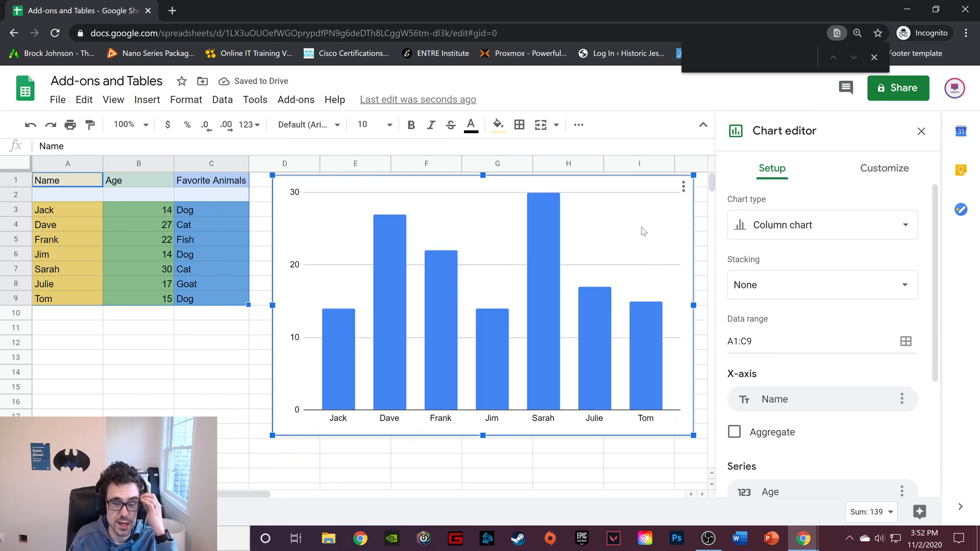
Change the chart type from column chart to the standard pie chart
left_click(885, 230)
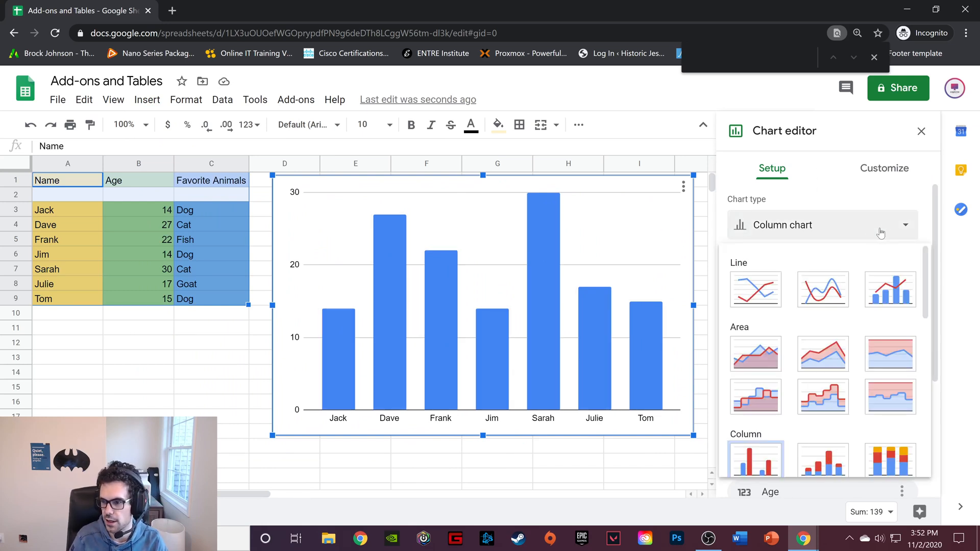
scroll(855, 319, "down", 6)
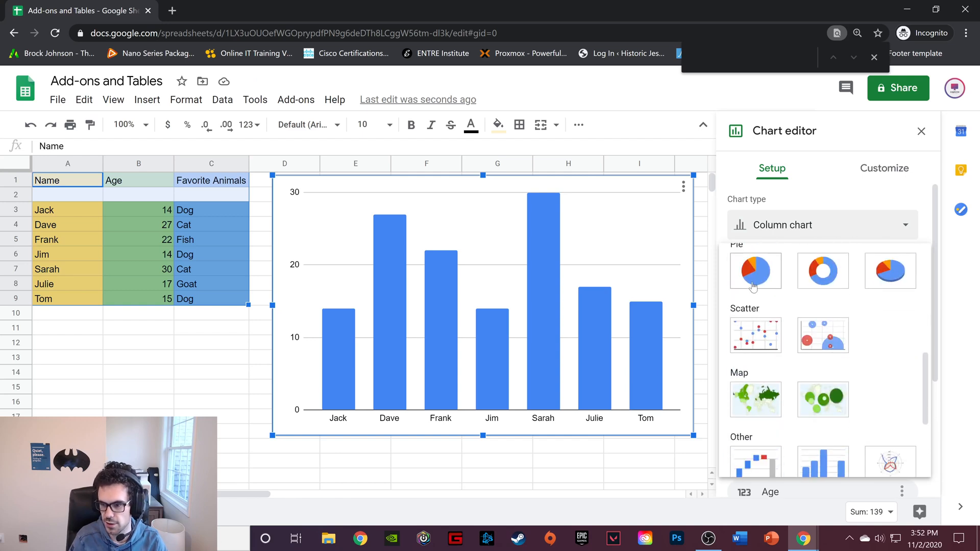
left_click(752, 276)
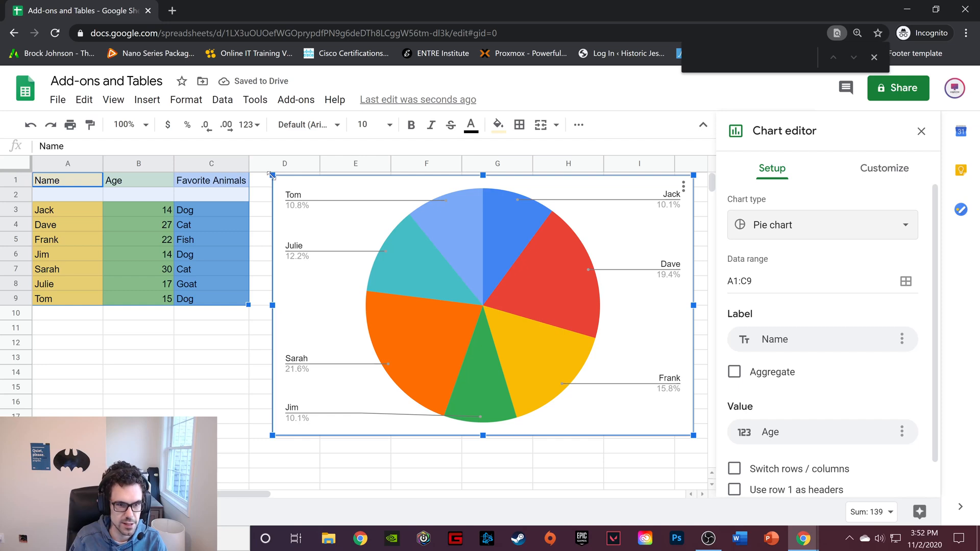
Shrink the pie chart and place it against the table so it spans columns D to F and rows 1 to 9
left_click_drag(271, 173, 404, 256)
left_click_drag(468, 280, 312, 196)
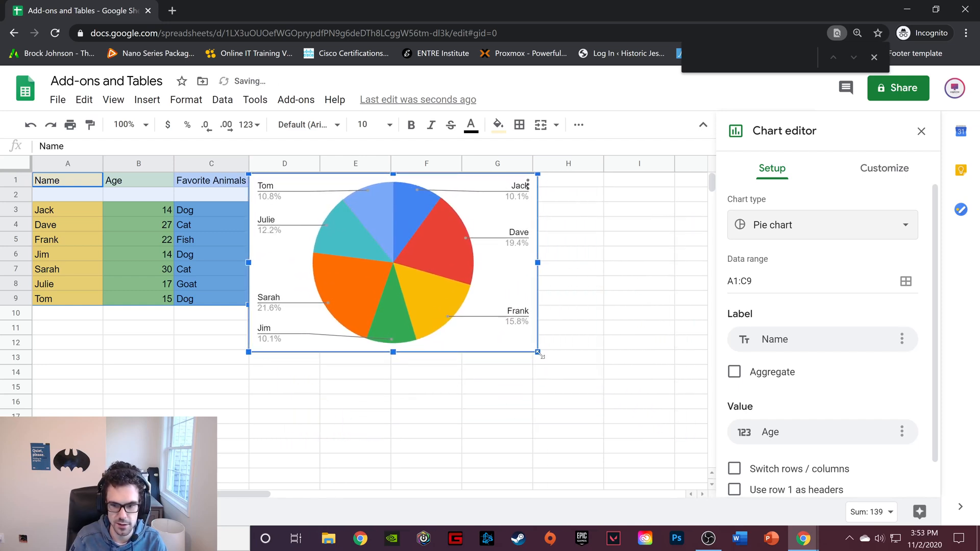
left_click_drag(537, 352, 464, 306)
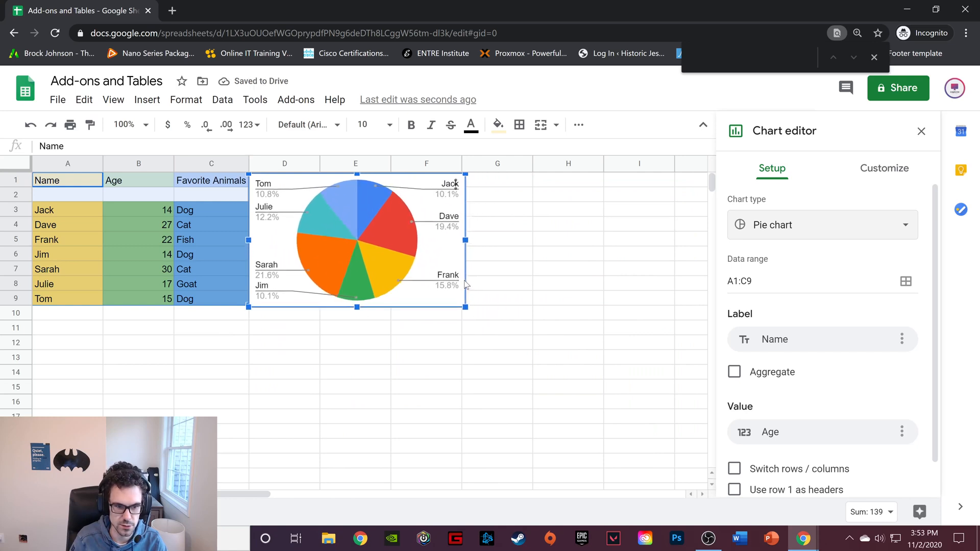
left_click(567, 284)
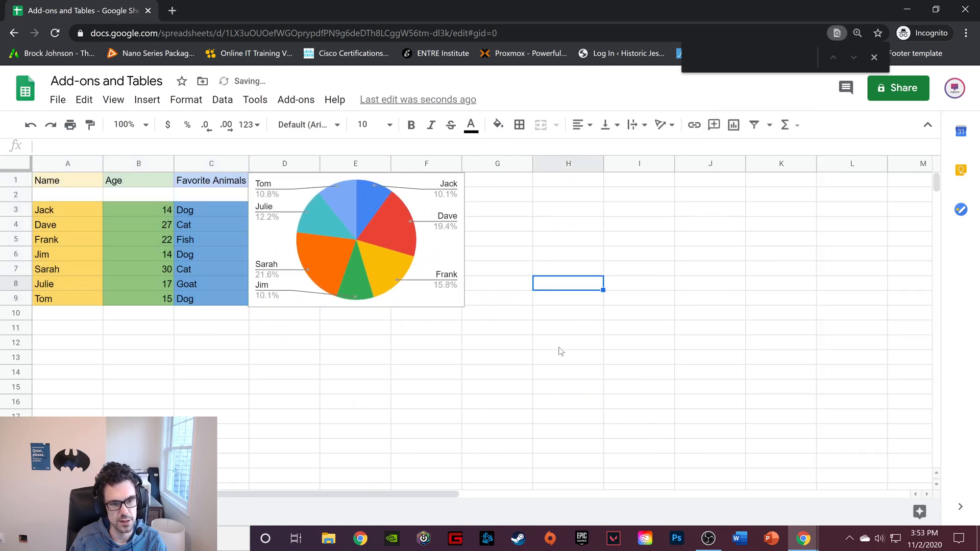
Examine the pie chart's slice values and its customization options for the legend, chart title, pie slices, pie chart and chart style
left_click(422, 264)
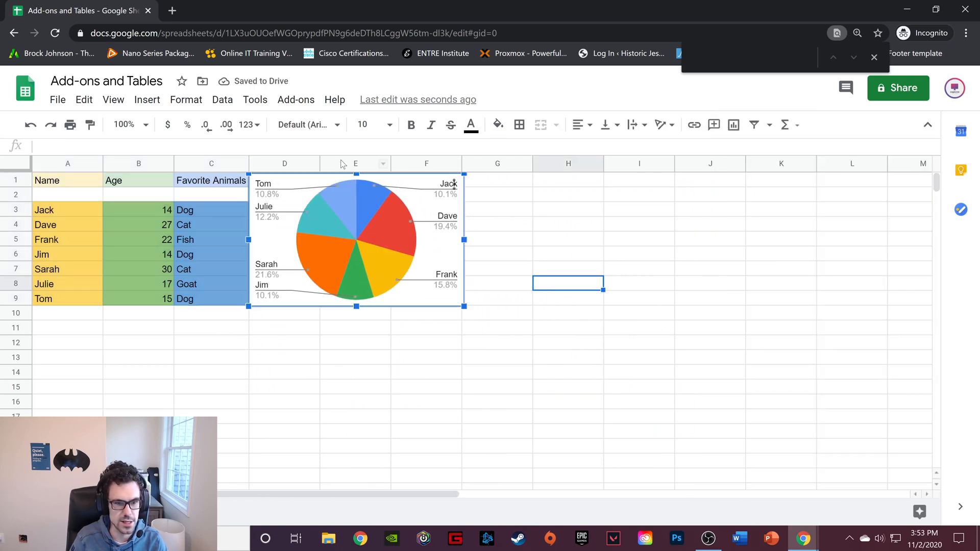
mouse_move(326, 209)
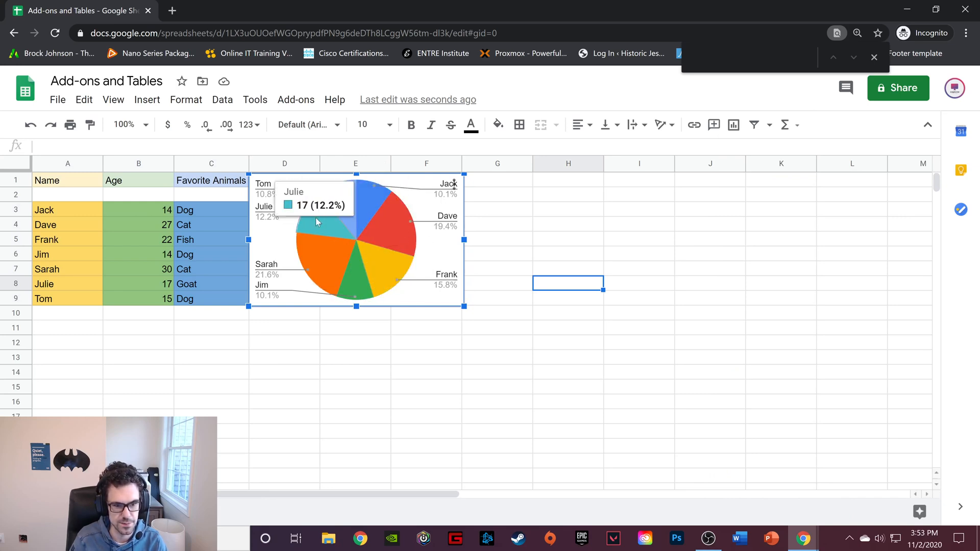
mouse_move(380, 270)
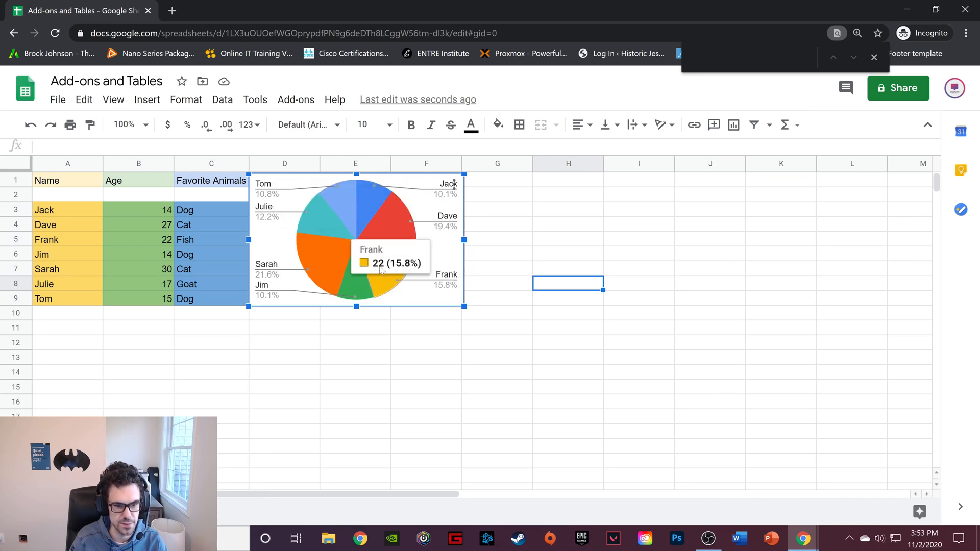
double_click(280, 184)
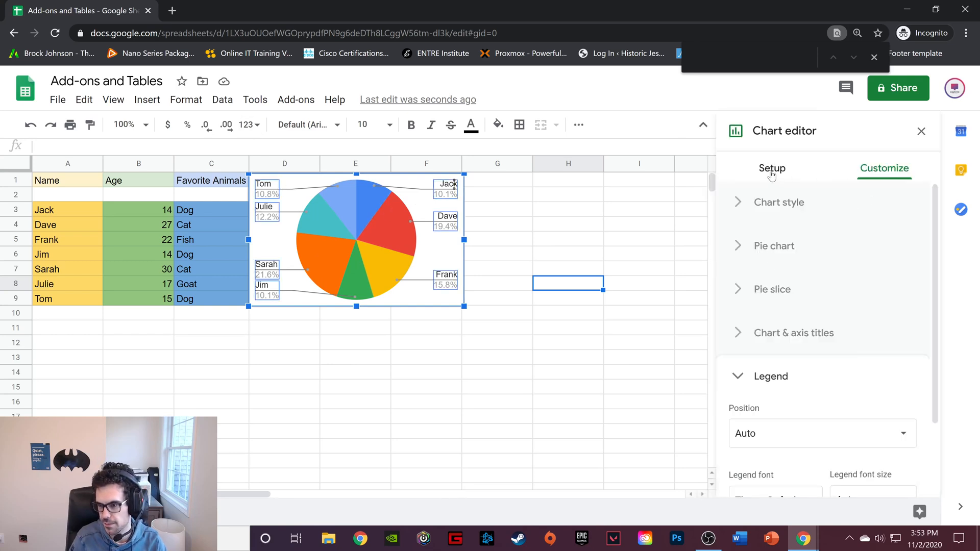
scroll(859, 357, "down", 2)
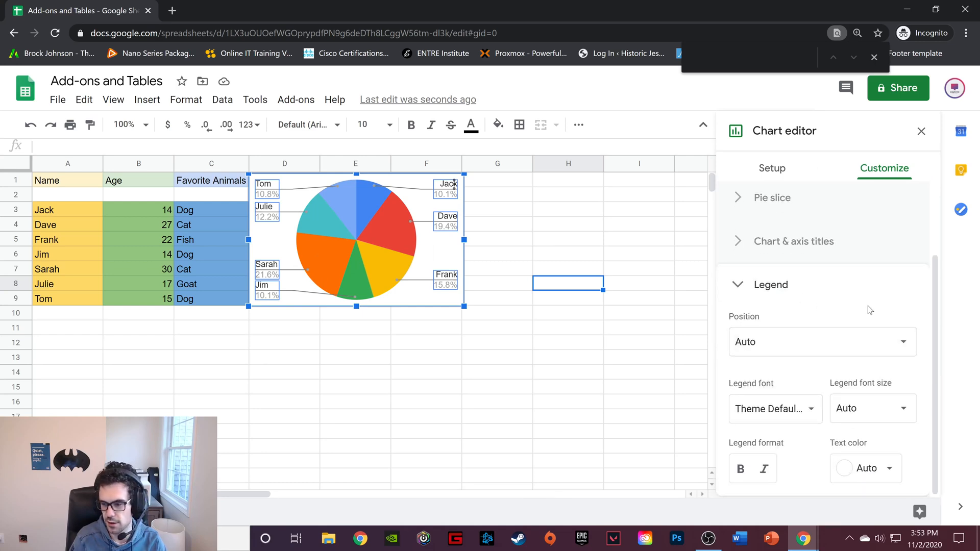
left_click(806, 409)
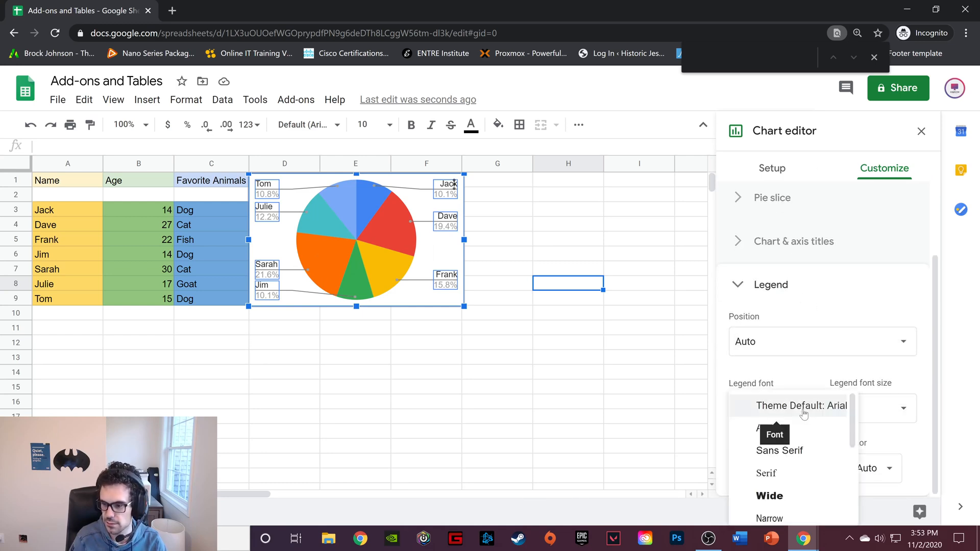
left_click(810, 367)
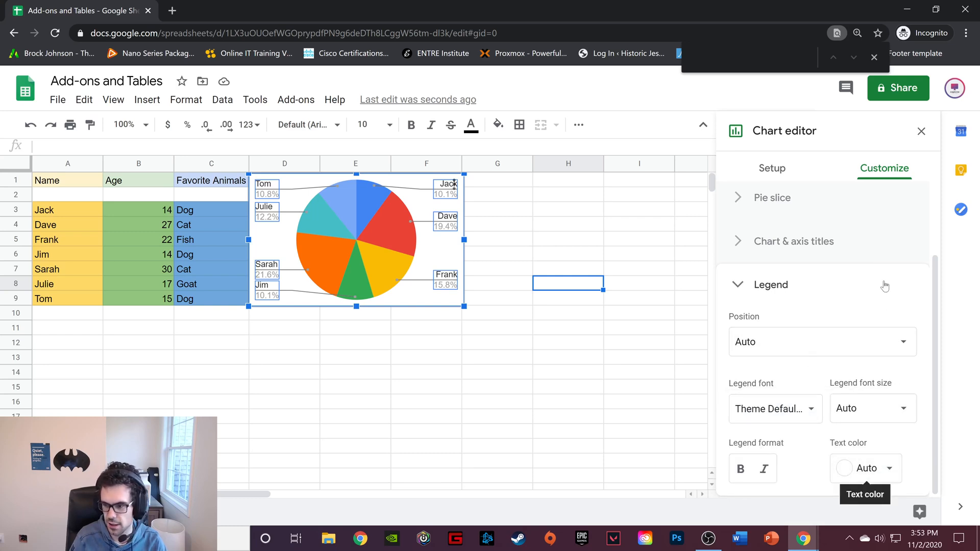
left_click(785, 240)
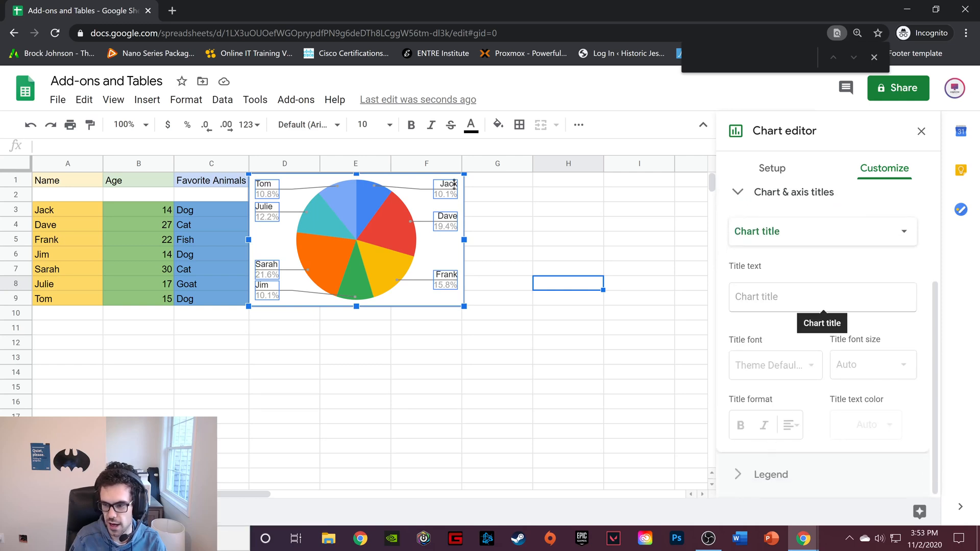
scroll(824, 236, "up", 3)
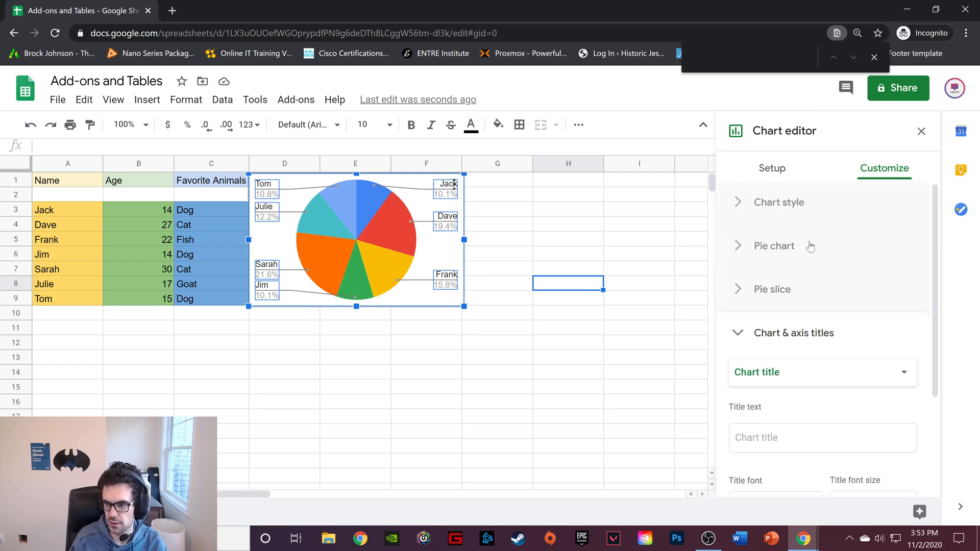
left_click(779, 292)
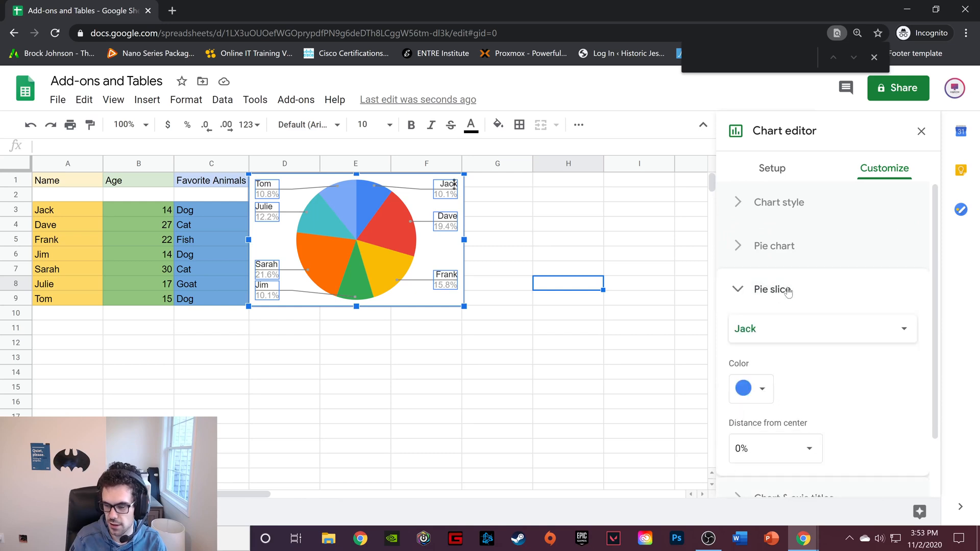
left_click(774, 250)
left_click(777, 201)
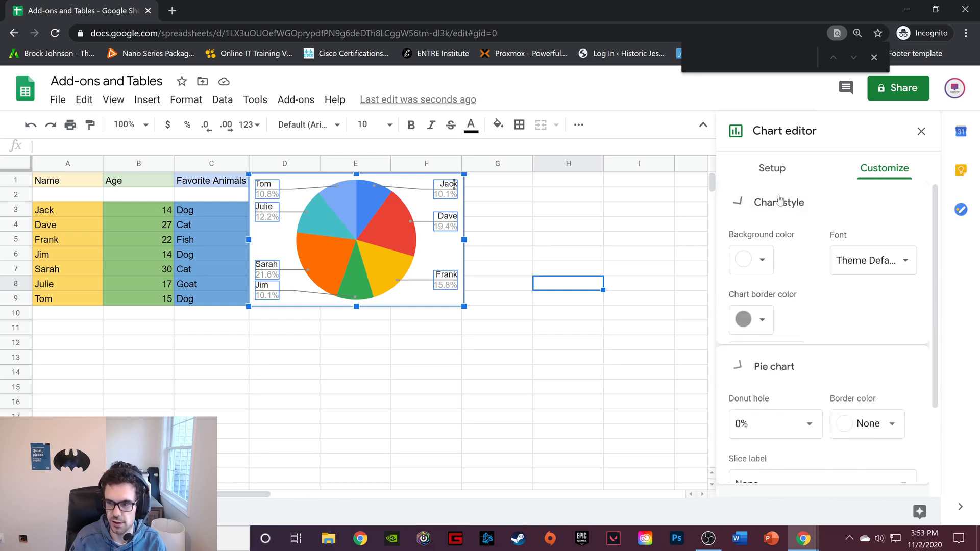
Set the pie chart's data range to the favorite animal cells C3:C9
left_click(772, 168)
scroll(849, 237, "down", 1)
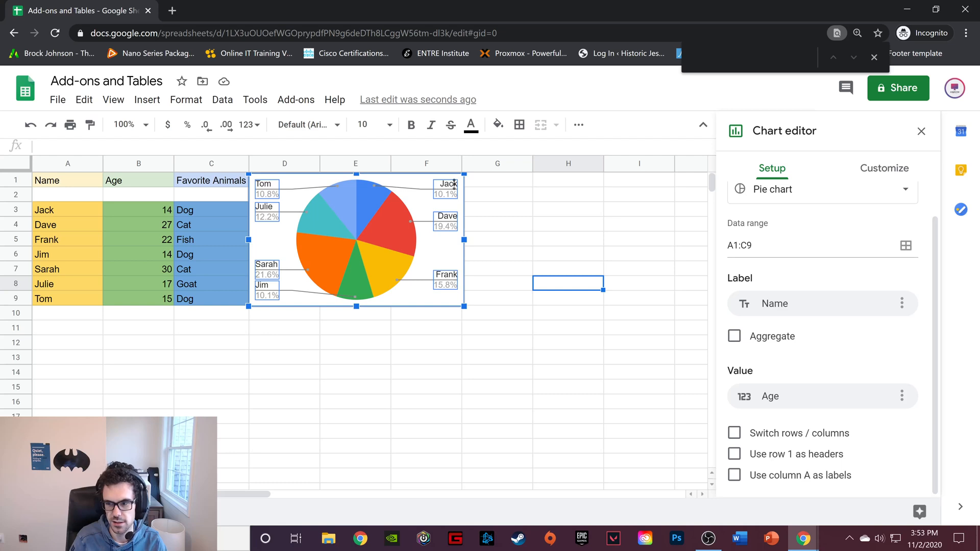
left_click(754, 246)
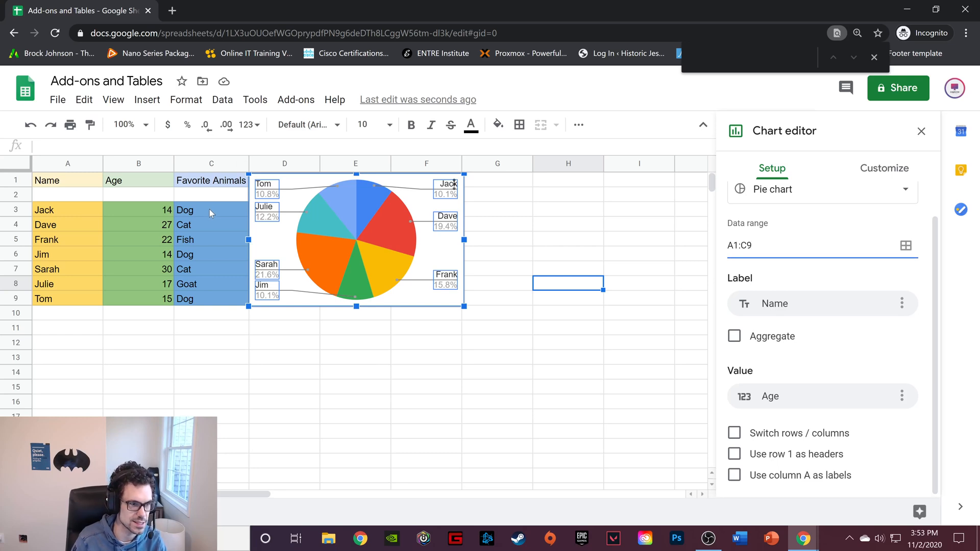
left_click_drag(752, 246, 723, 248)
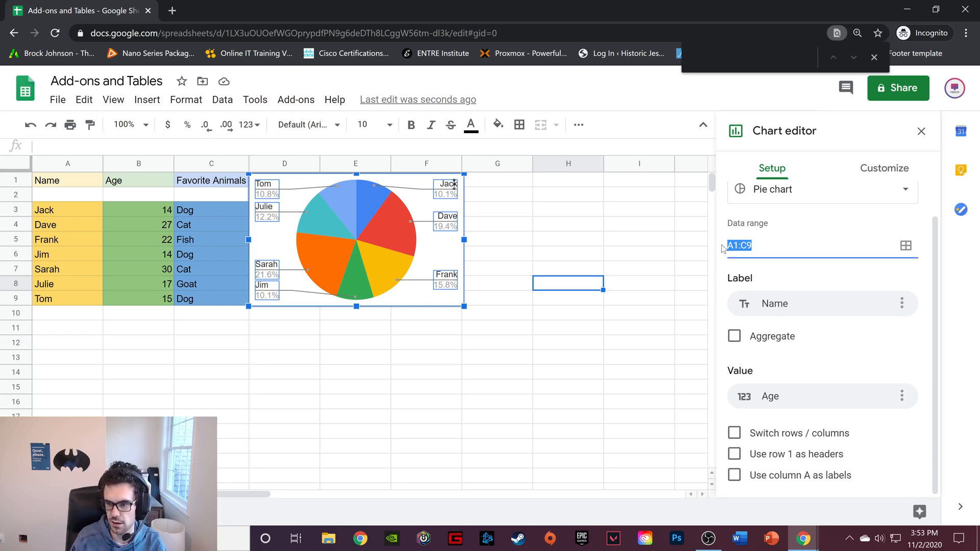
left_click(905, 246)
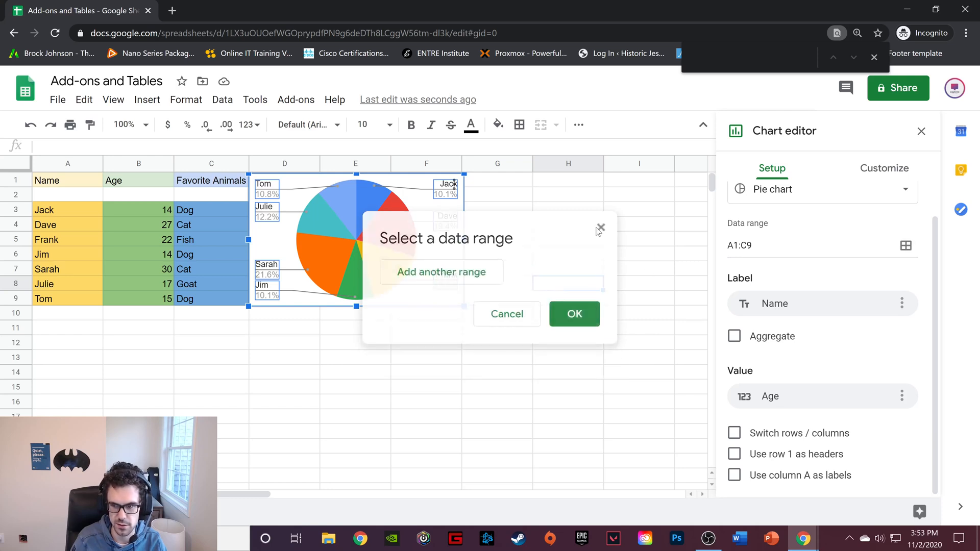
left_click(600, 228)
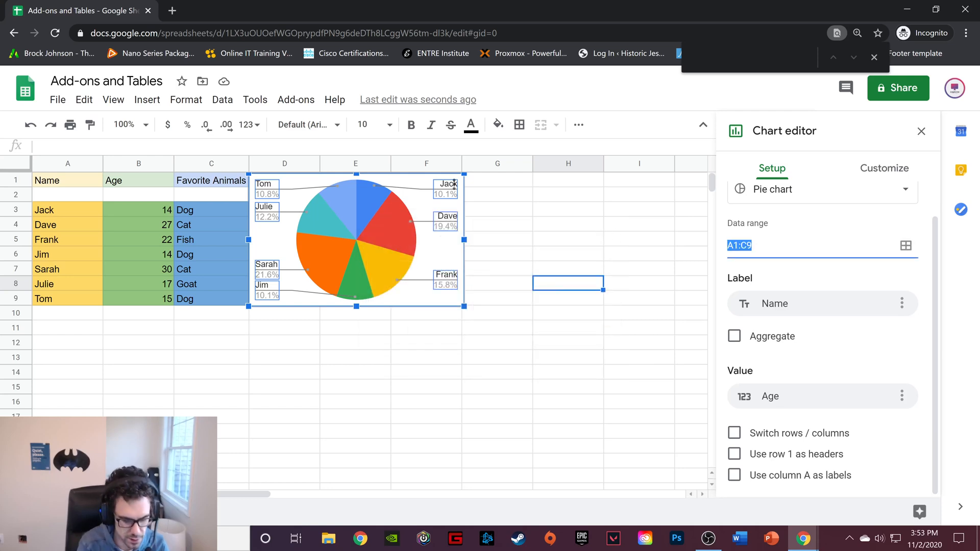
type("C3")
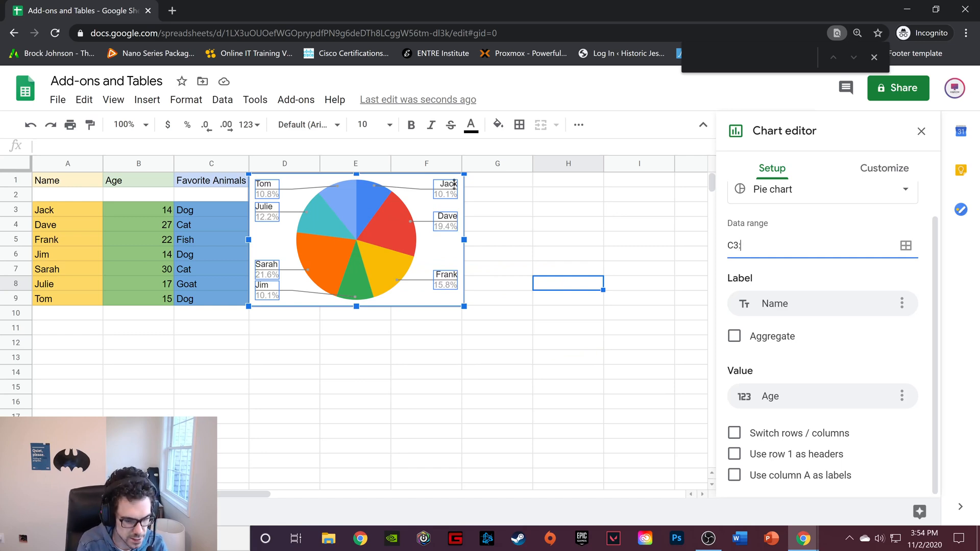
type(":C9")
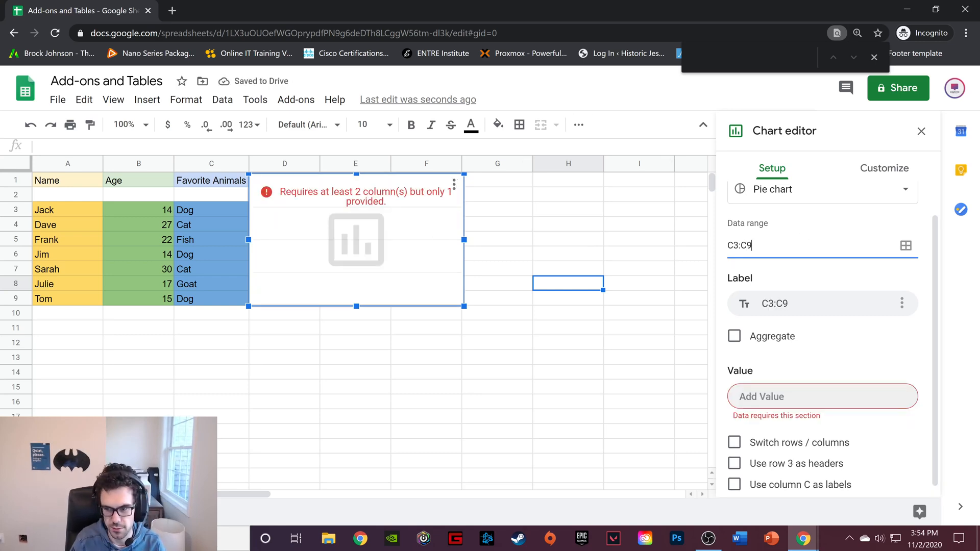
Select the ages and favorite animals in B3:C9 and delete the existing chart
left_click_drag(754, 245, 728, 245)
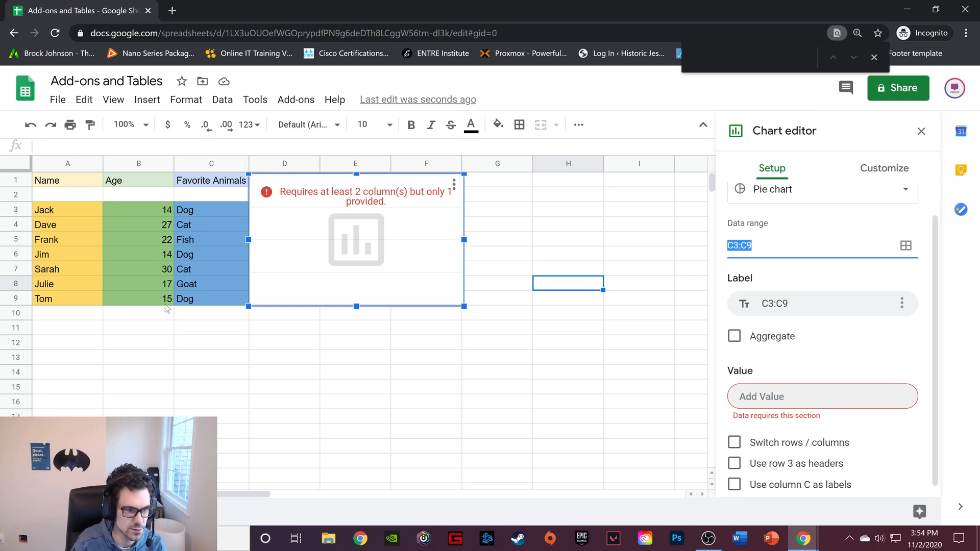
left_click_drag(151, 206, 225, 304)
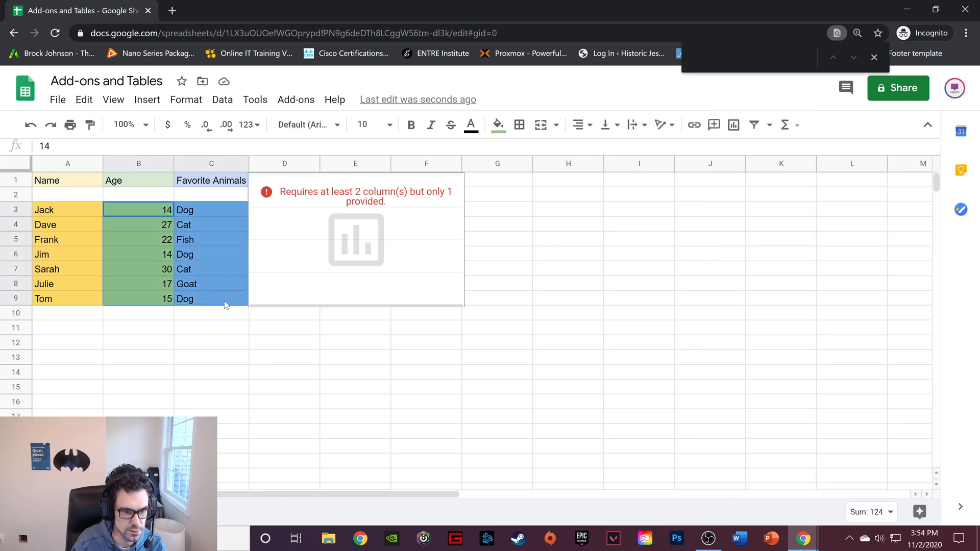
left_click(421, 241)
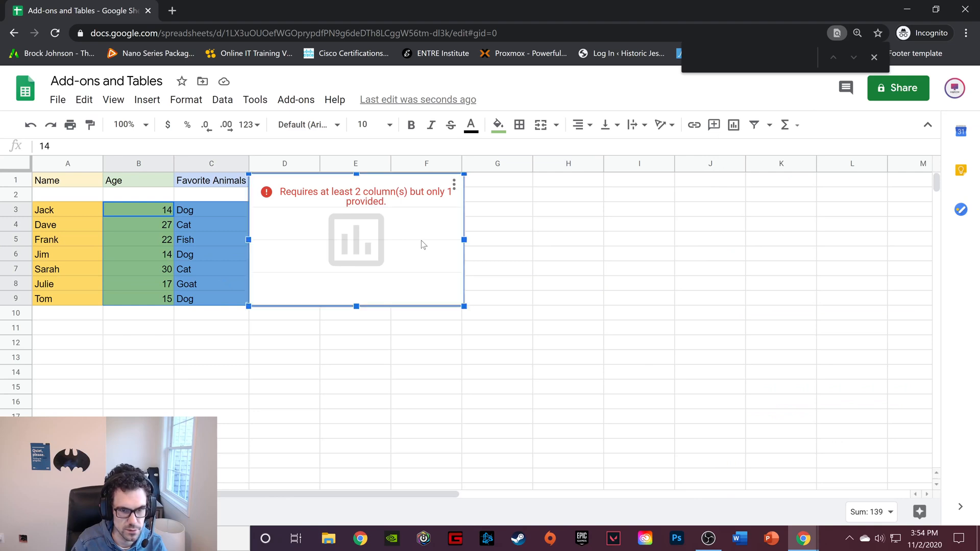
left_click(453, 184)
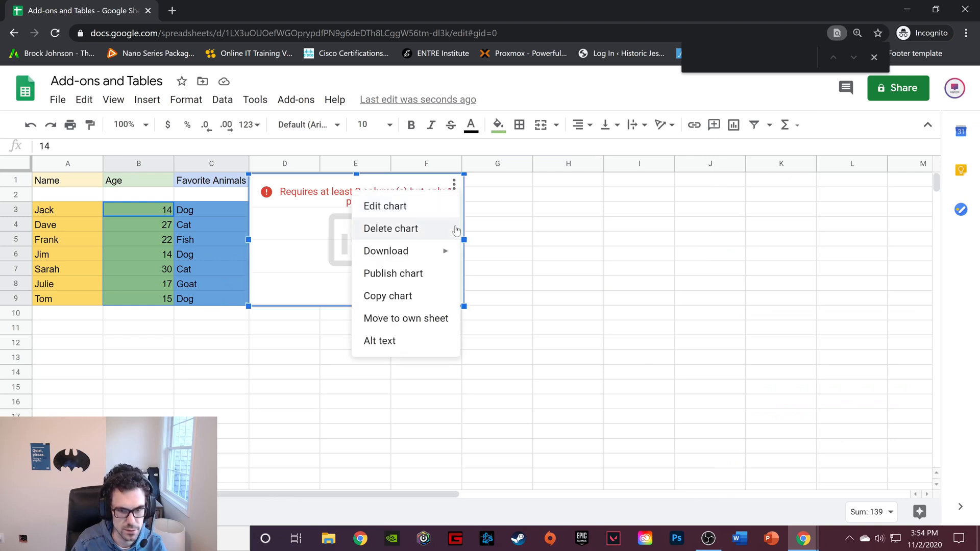
left_click(406, 230)
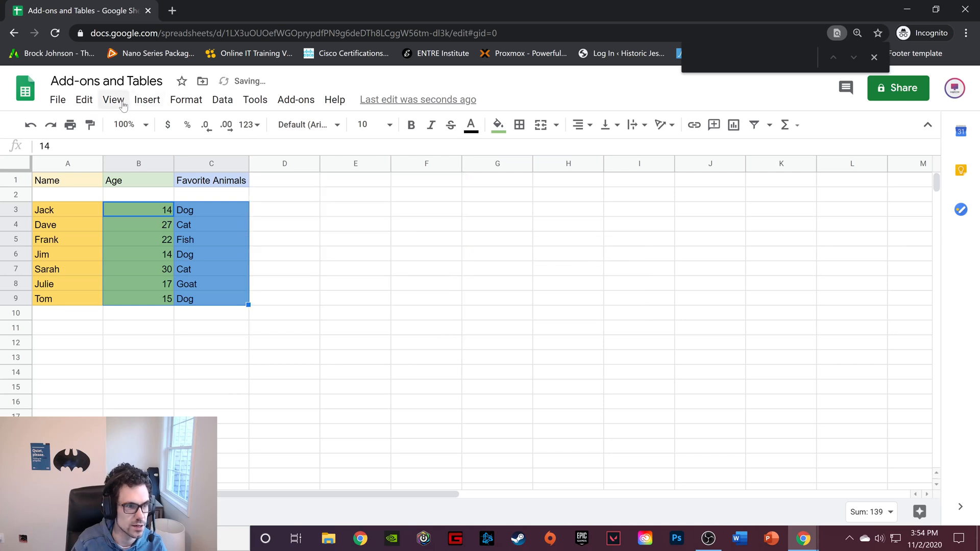
Insert a chart from the selected ages and favorite animals and change its type to the suggested pie chart
left_click(147, 100)
left_click(194, 298)
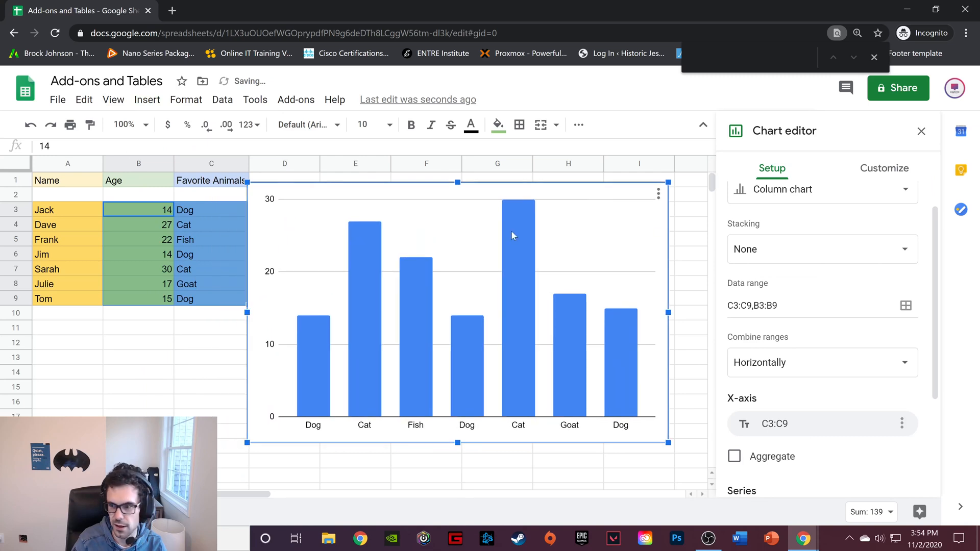
left_click(836, 203)
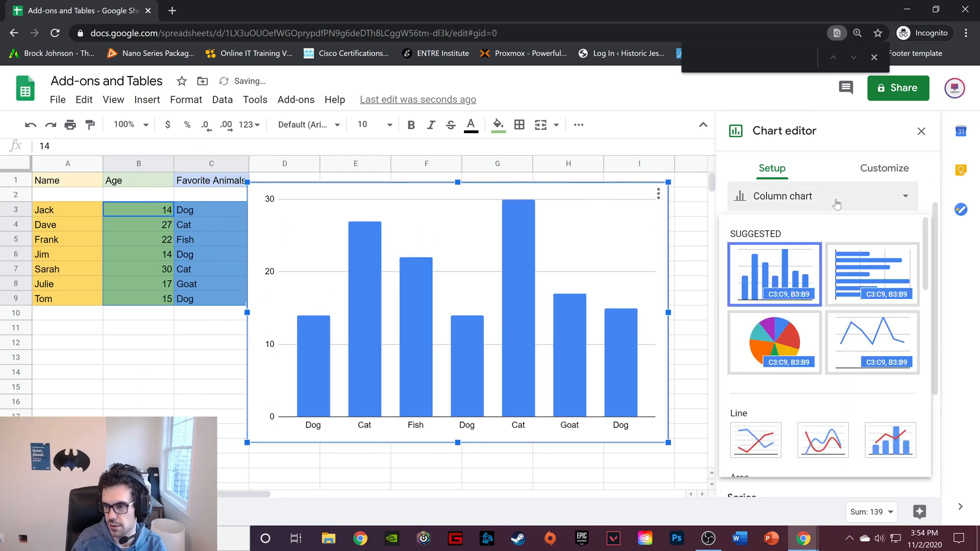
left_click(785, 341)
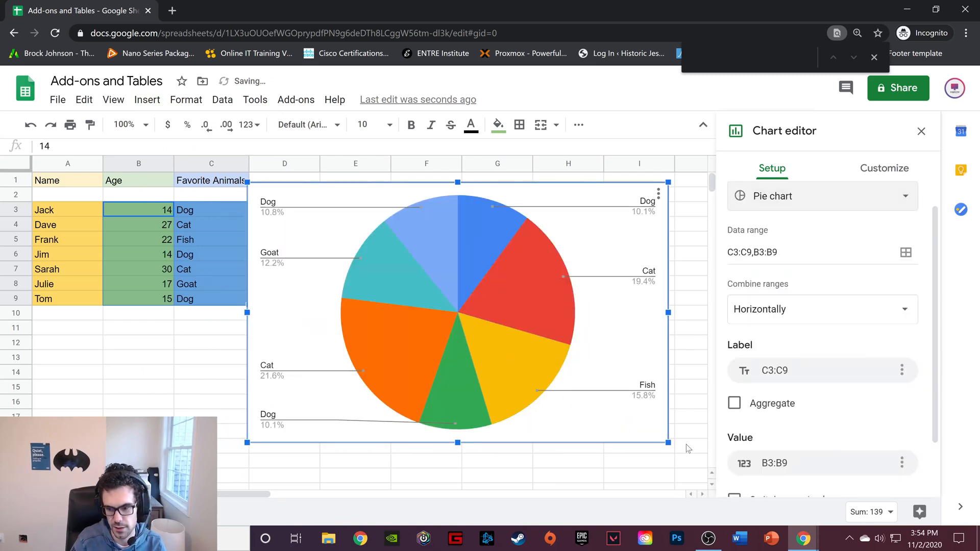
Shrink the new pie chart and fit it against the table across columns D to F and rows 1 to 9
left_click_drag(668, 442, 446, 305)
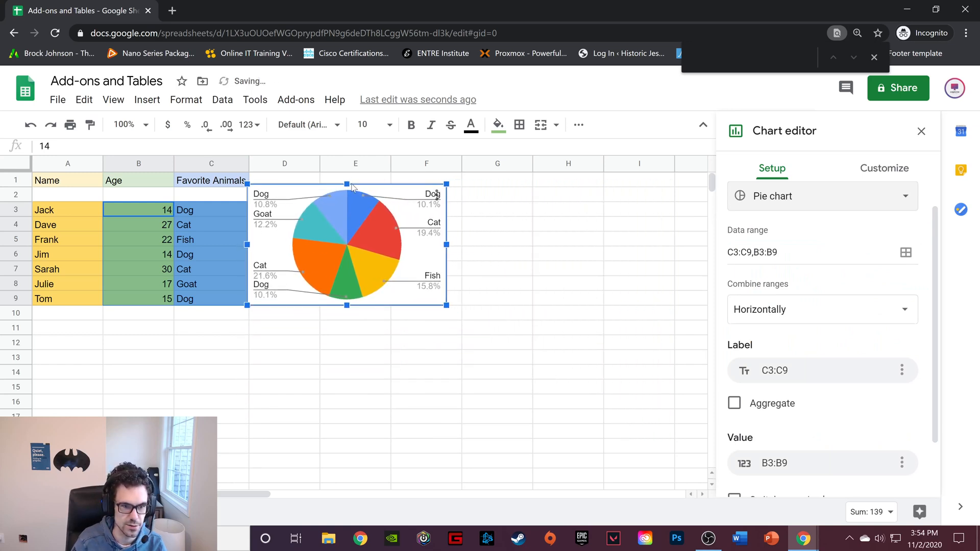
mouse_move(391, 192)
left_mouse_down()
mouse_move(384, 186)
mouse_move(393, 185)
left_mouse_up()
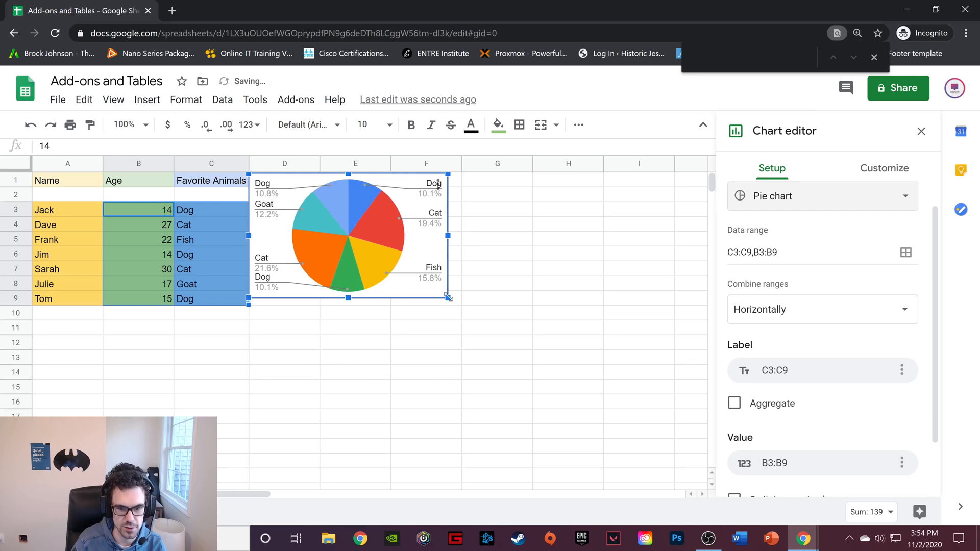
left_click_drag(448, 297, 461, 305)
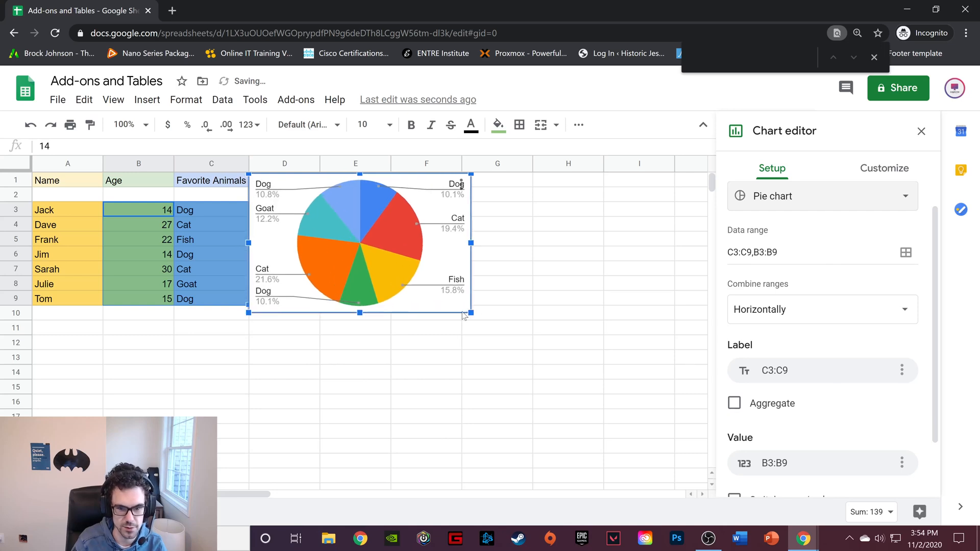
left_click(576, 274)
Examine the pie chart's setup options for data range, combine ranges, label, value, headers and column labels
left_click(430, 273)
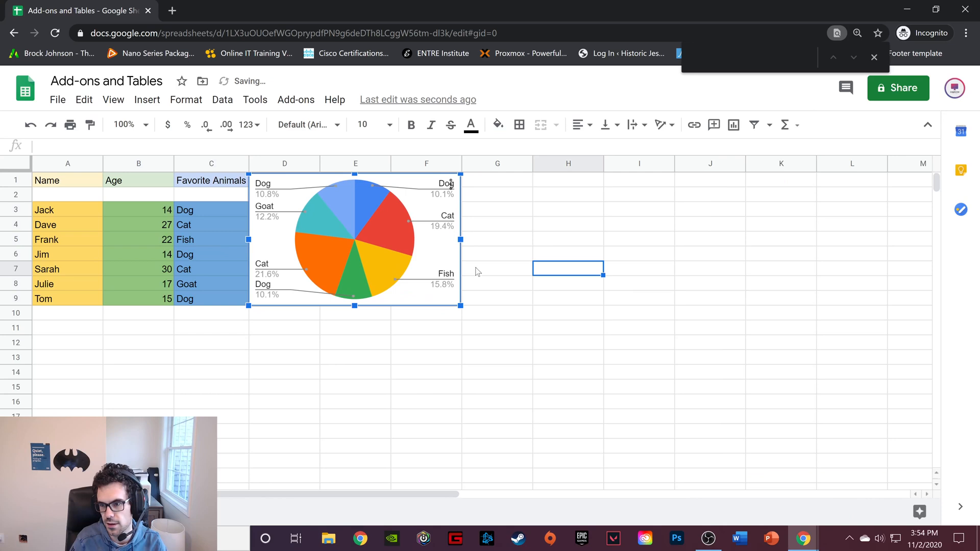
double_click(441, 233)
left_click(778, 173)
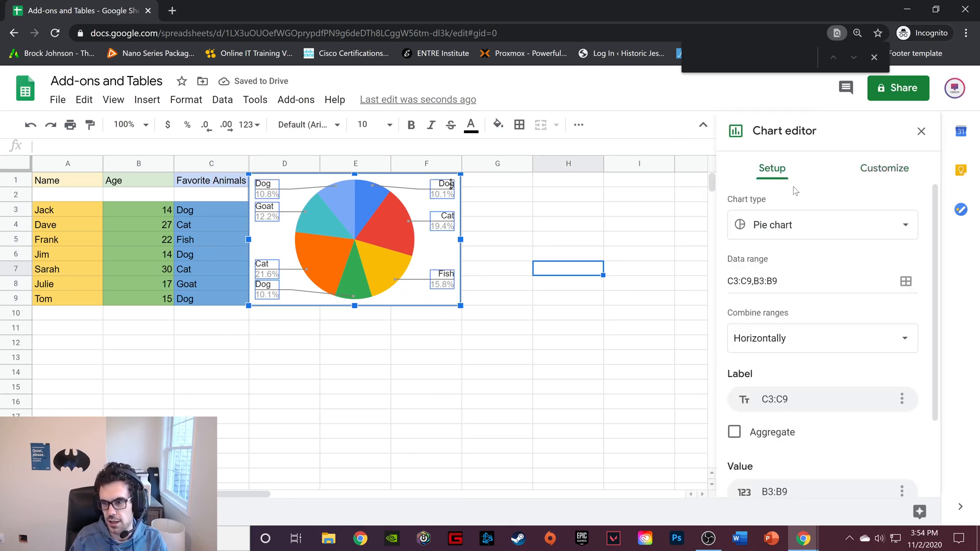
scroll(832, 245, "down", 2)
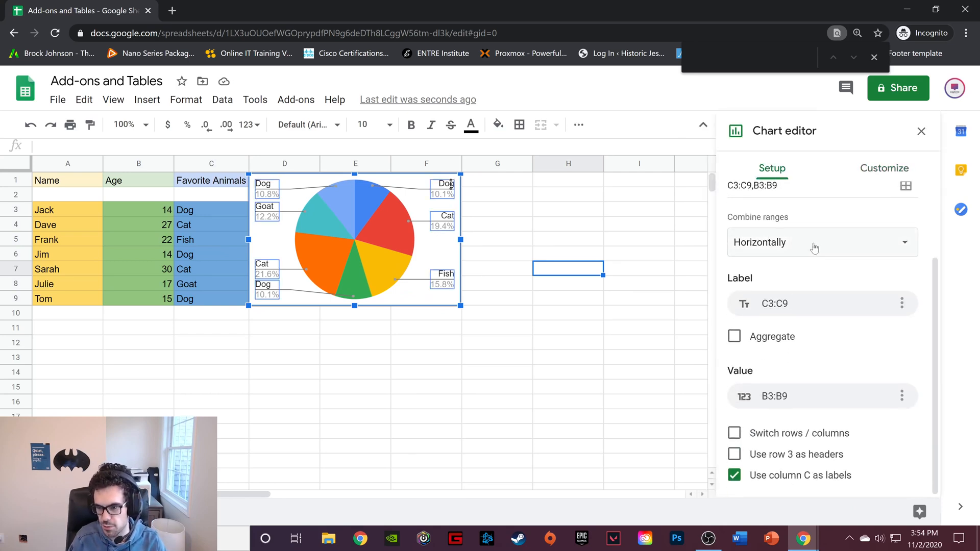
left_click(848, 248)
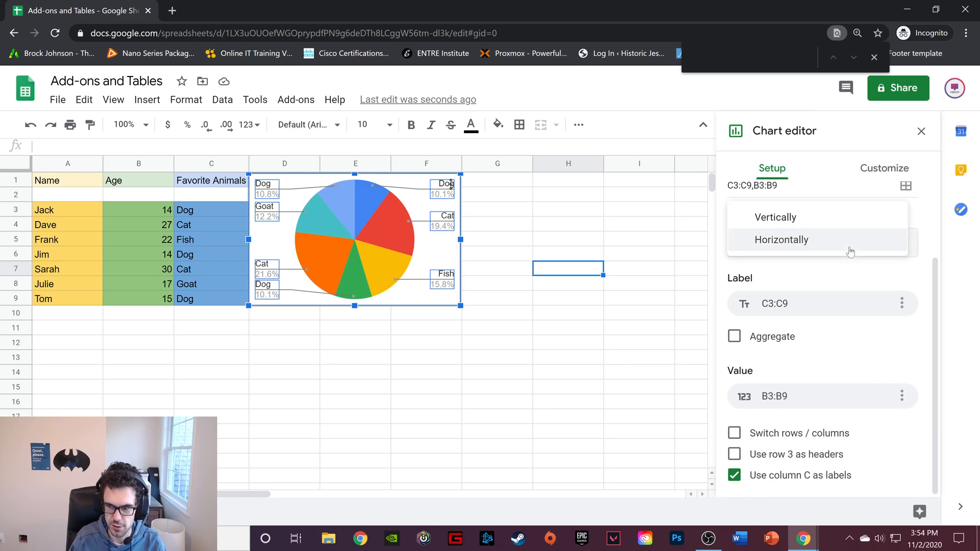
left_click(822, 289)
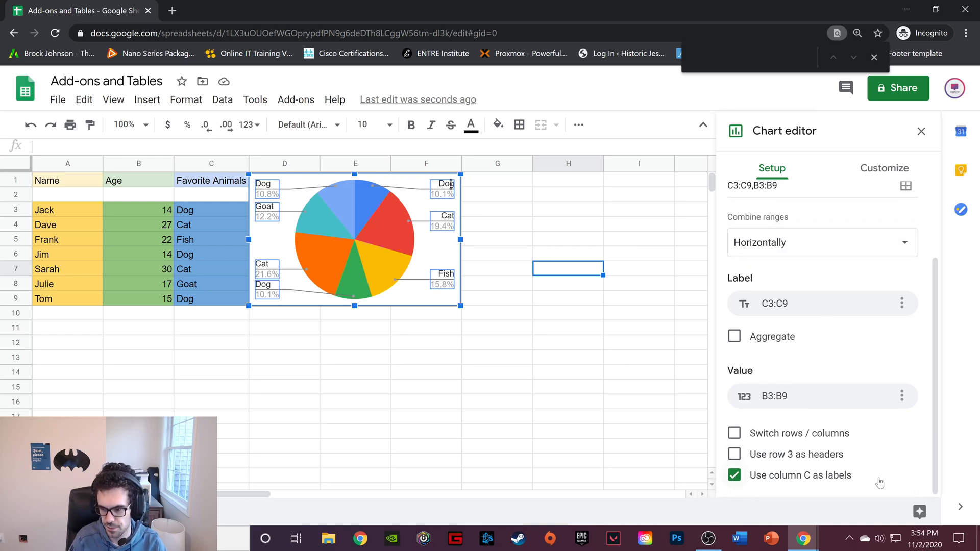
left_click(617, 223)
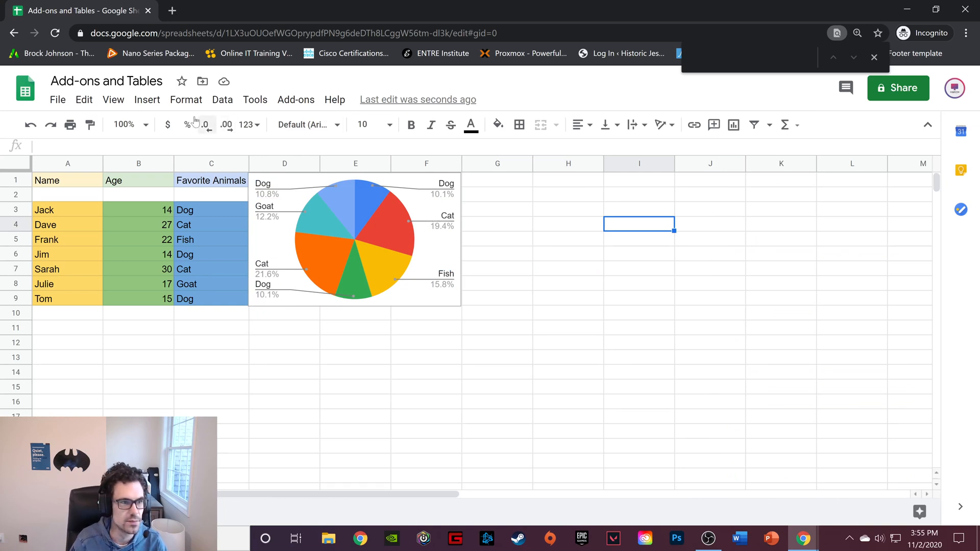
Insert an image over the cells by searching Google Images for "cat" and choosing the gray tabby looking up, third in the first row
left_click(147, 99)
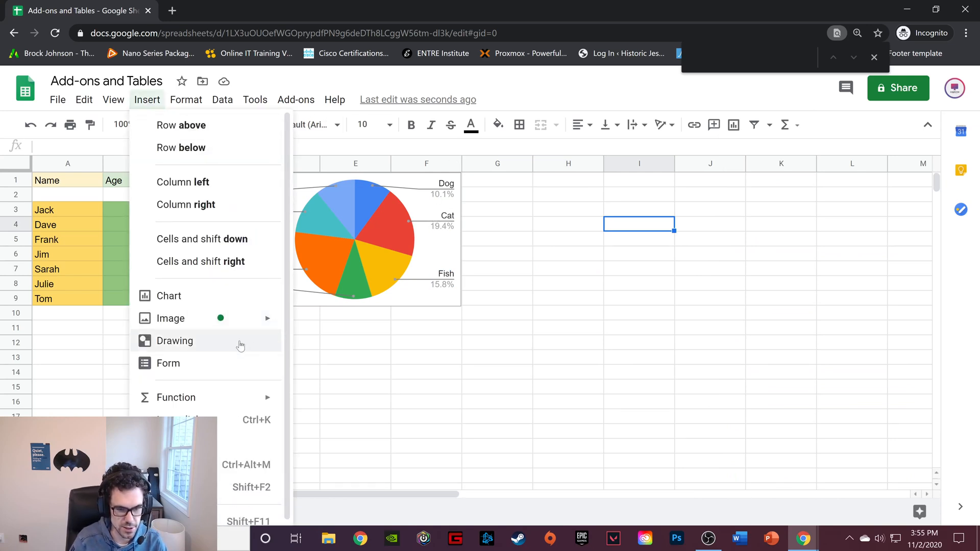
left_click(538, 347)
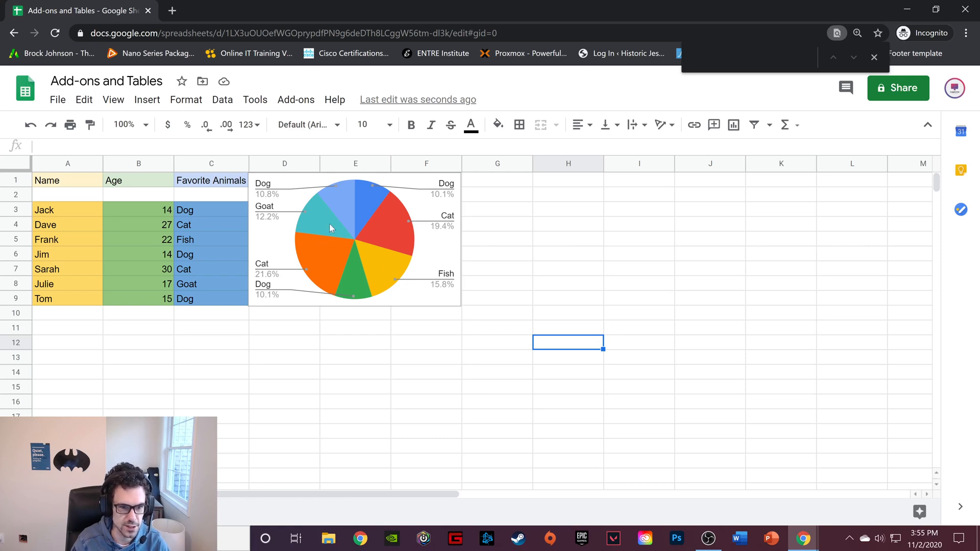
left_click(147, 100)
mouse_move(261, 325)
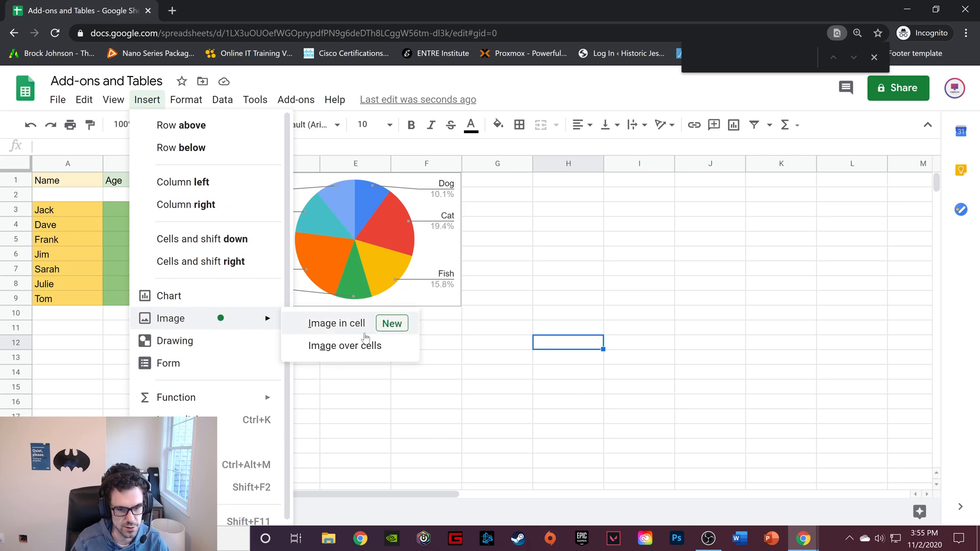
left_click(373, 348)
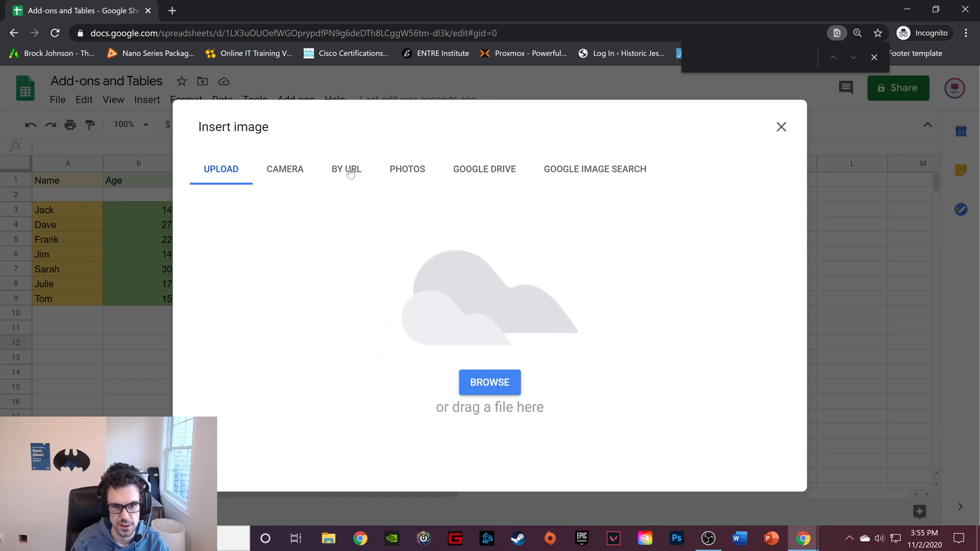
left_click(588, 173)
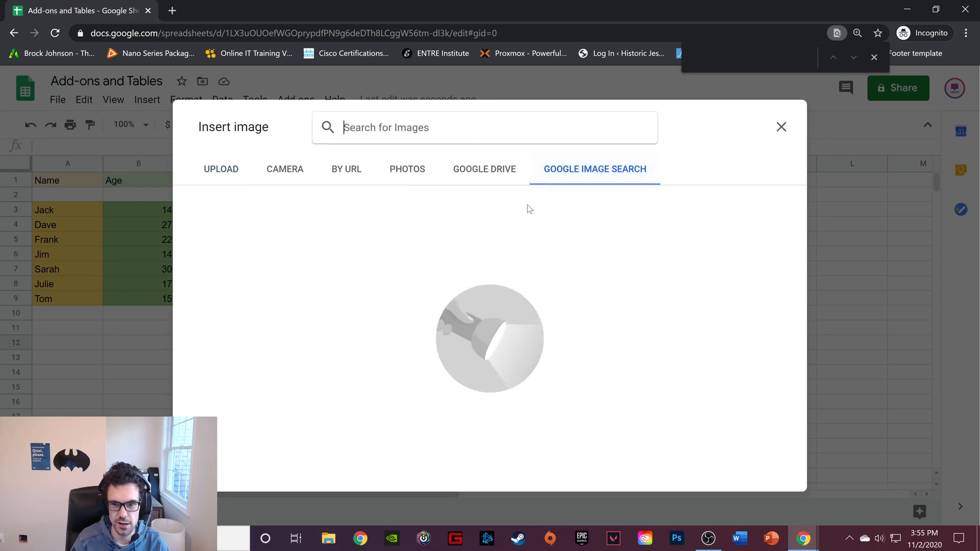
type("cat")
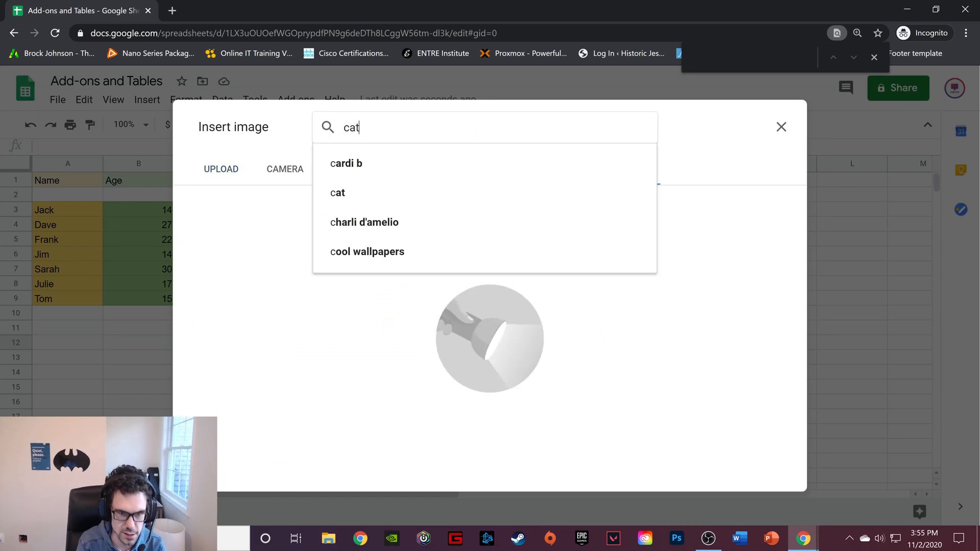
key("Return")
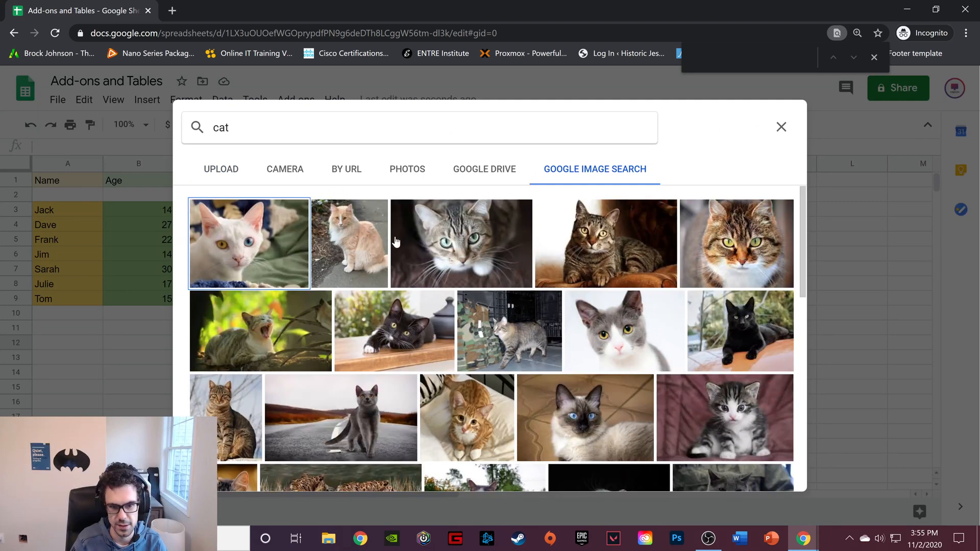
left_click(468, 244)
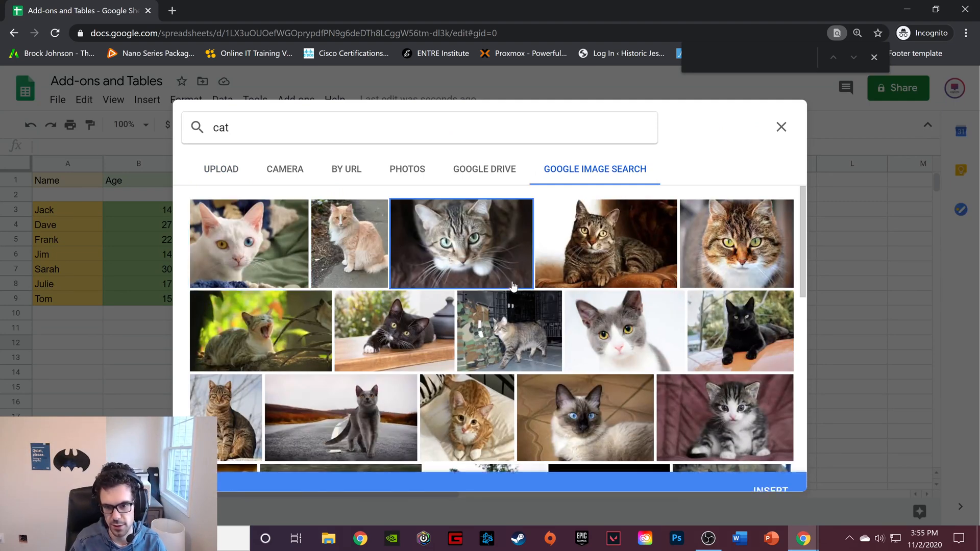
left_click(771, 474)
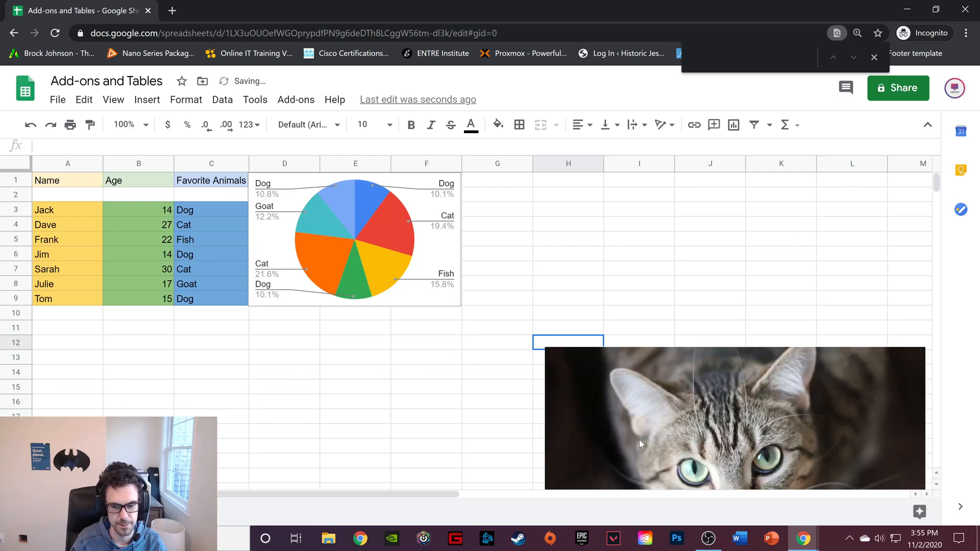
Shrink the cat image and place it directly beside the pie chart, from column G into column I across rows 1 to 9
left_click(706, 383)
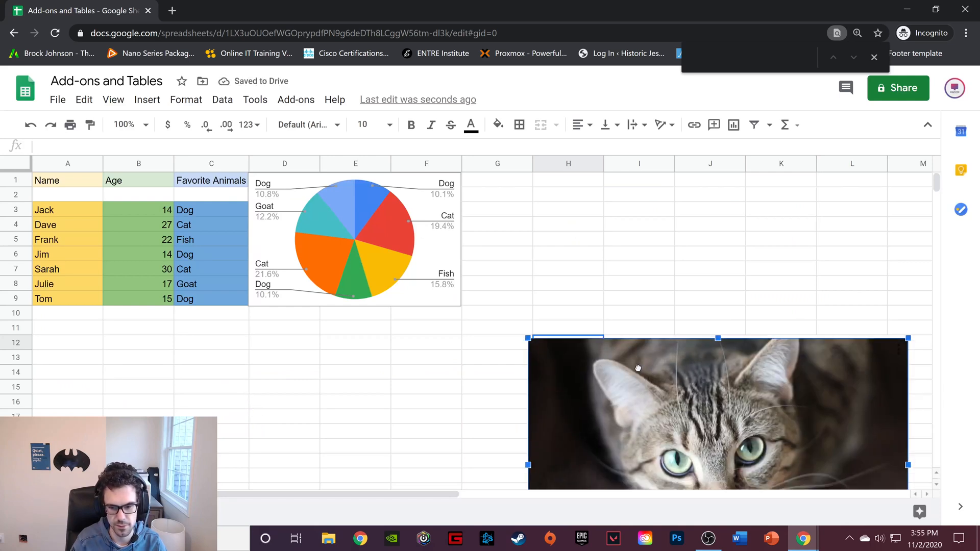
left_click_drag(638, 368, 580, 205)
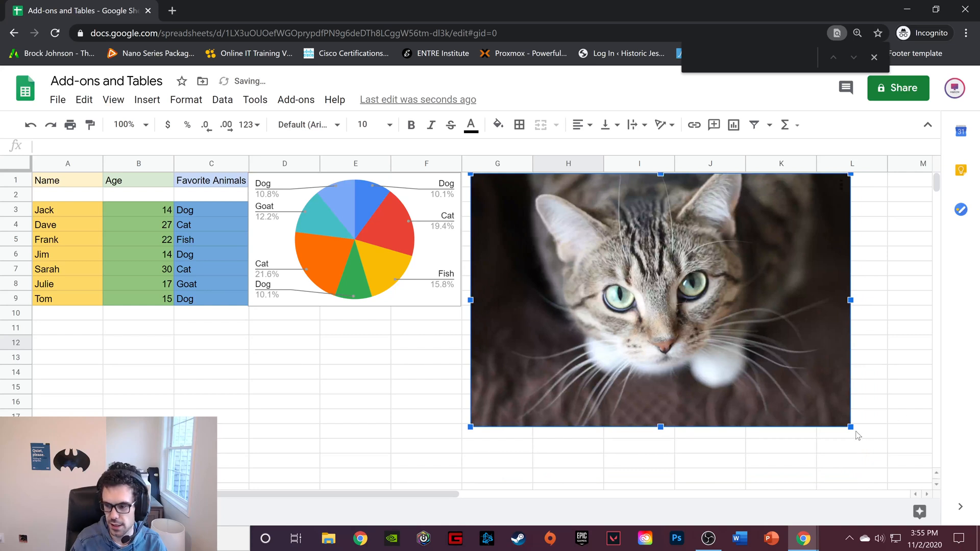
left_click_drag(851, 427, 672, 305)
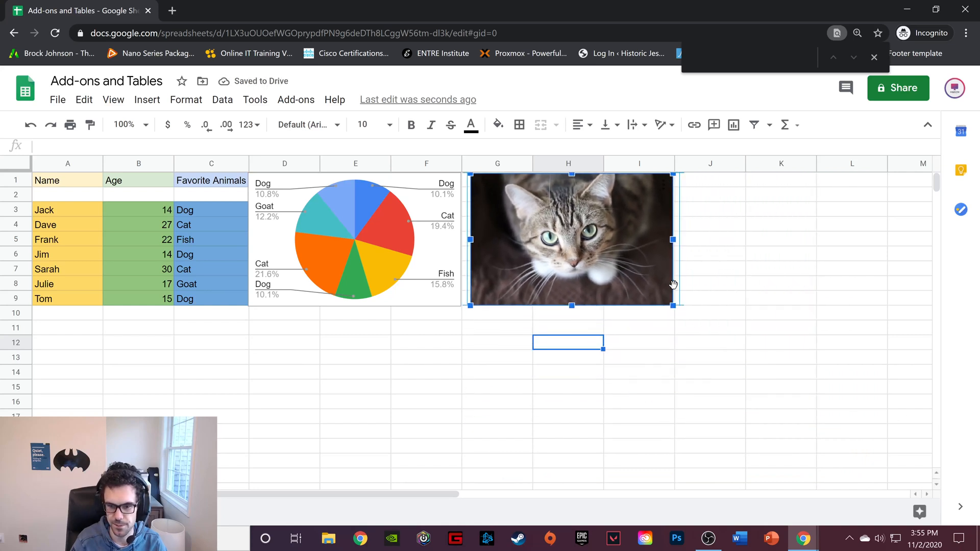
mouse_move(545, 250)
left_mouse_down()
mouse_move(524, 248)
mouse_move(536, 248)
left_mouse_up()
left_click(322, 359)
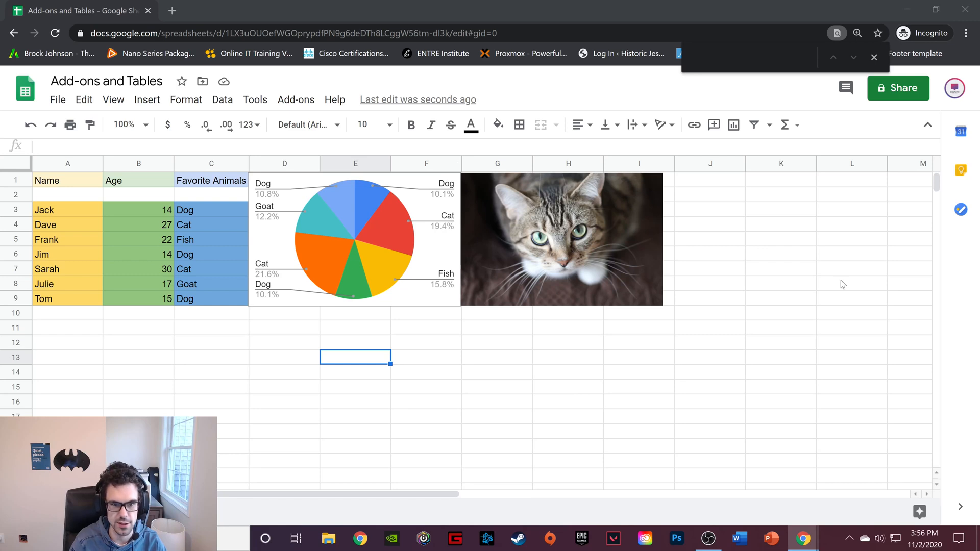
Search the Sheets add-ons marketplace for "ablebits"
left_click(305, 100)
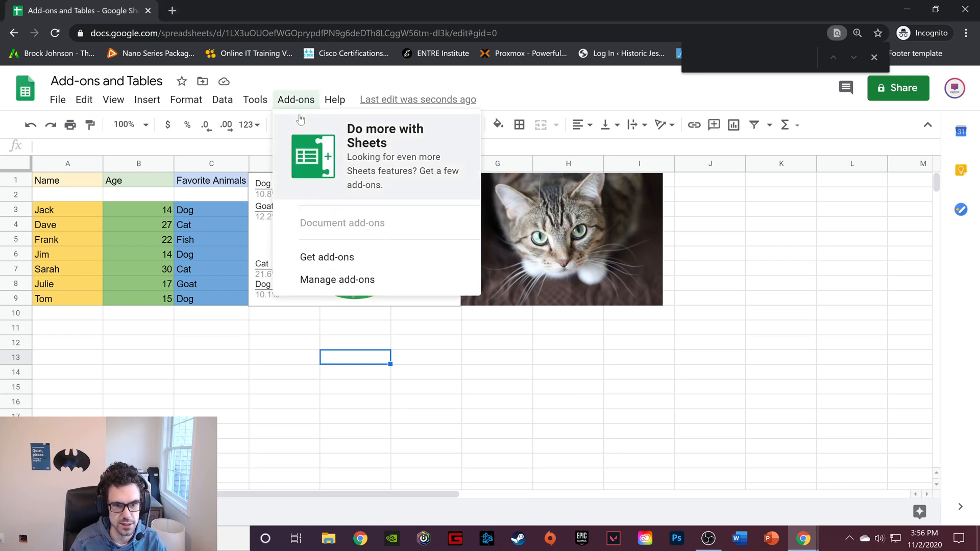
left_click(328, 257)
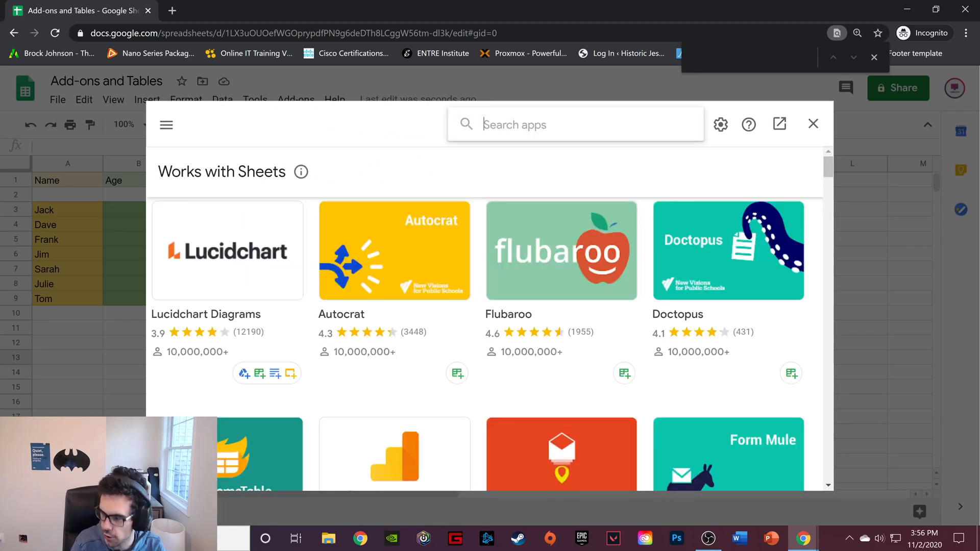
type("able")
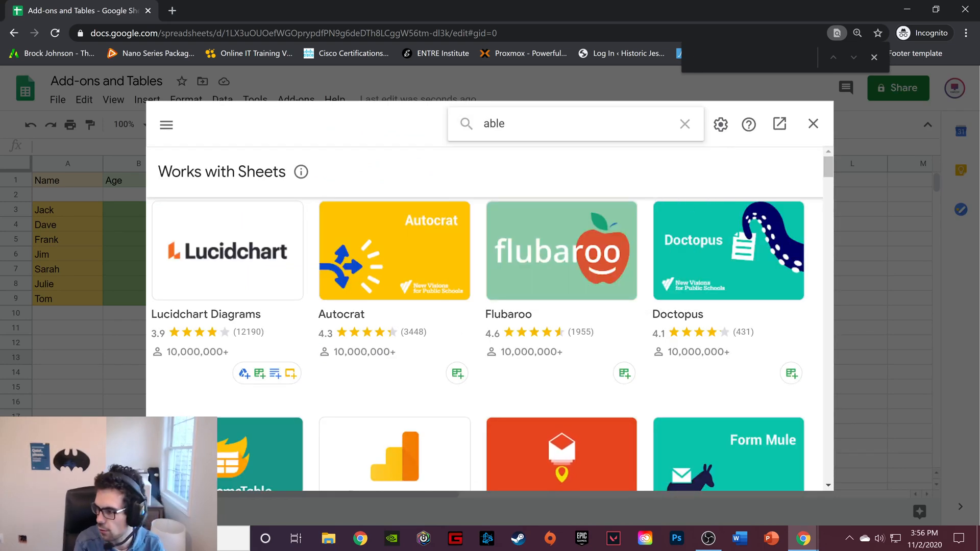
type("bits")
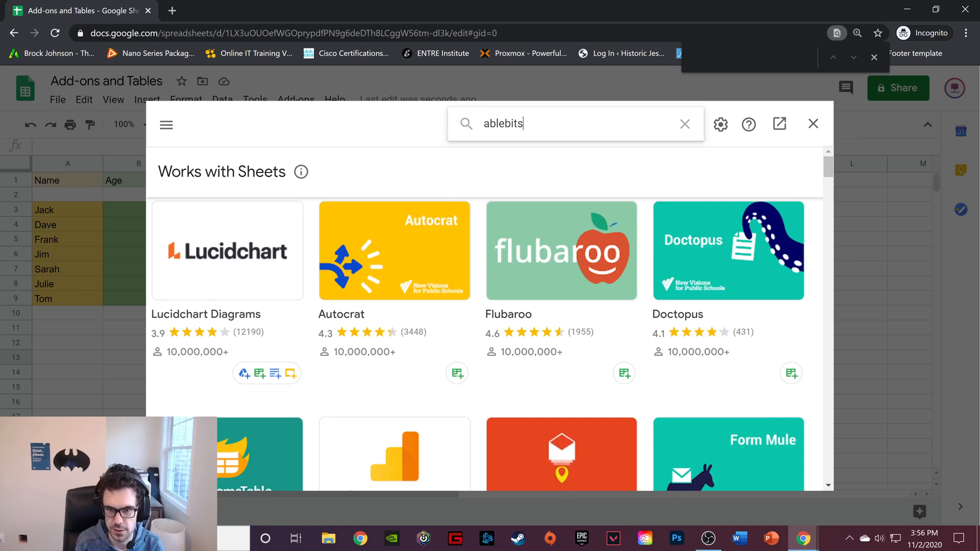
key("Return")
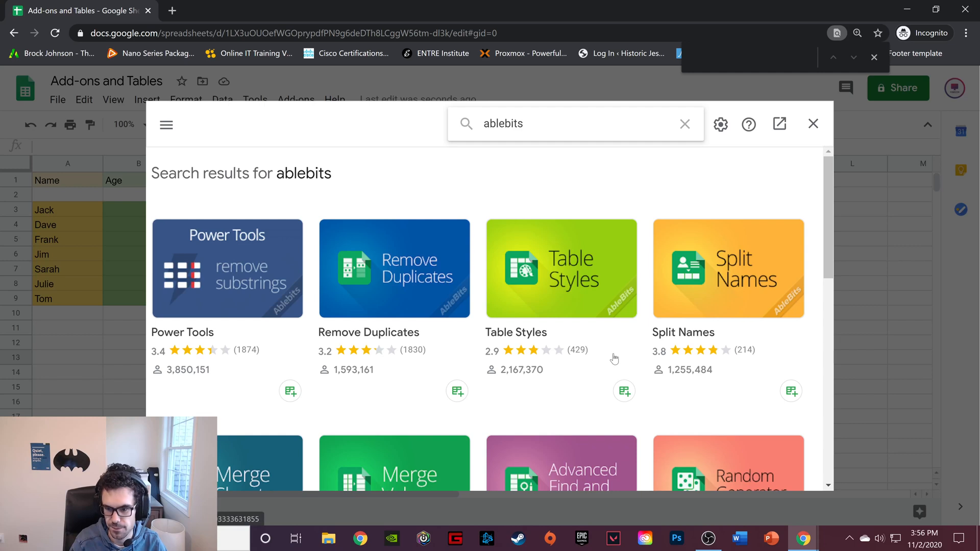
Look over the "ablebits" add-on results and search the marketplace for "vertex"
scroll(614, 356, "down", 1)
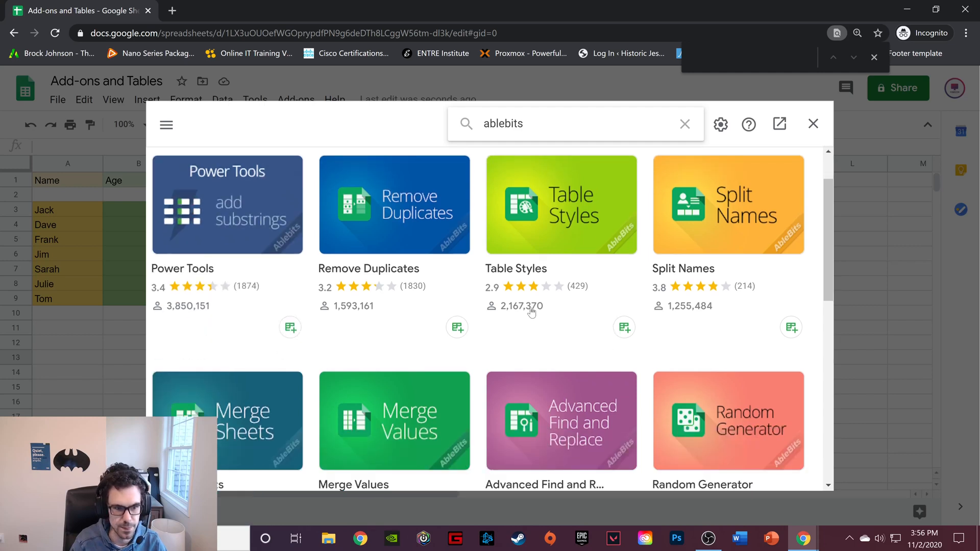
scroll(531, 312, "down", 2)
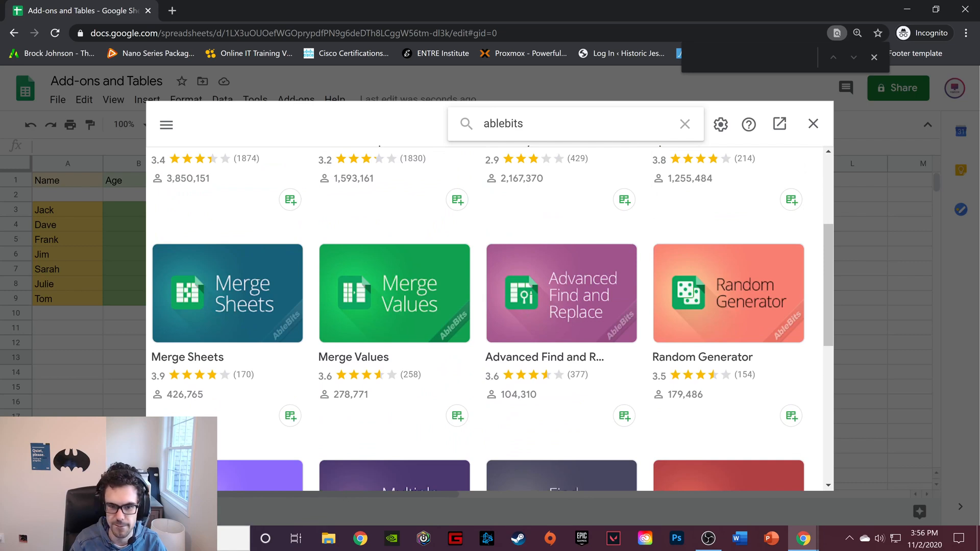
key("ctrl+a")
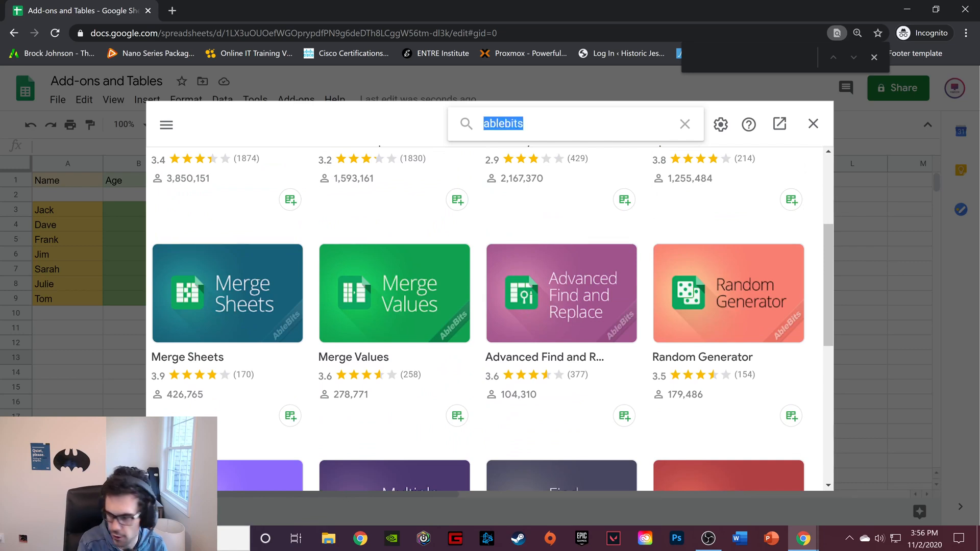
type("vertex")
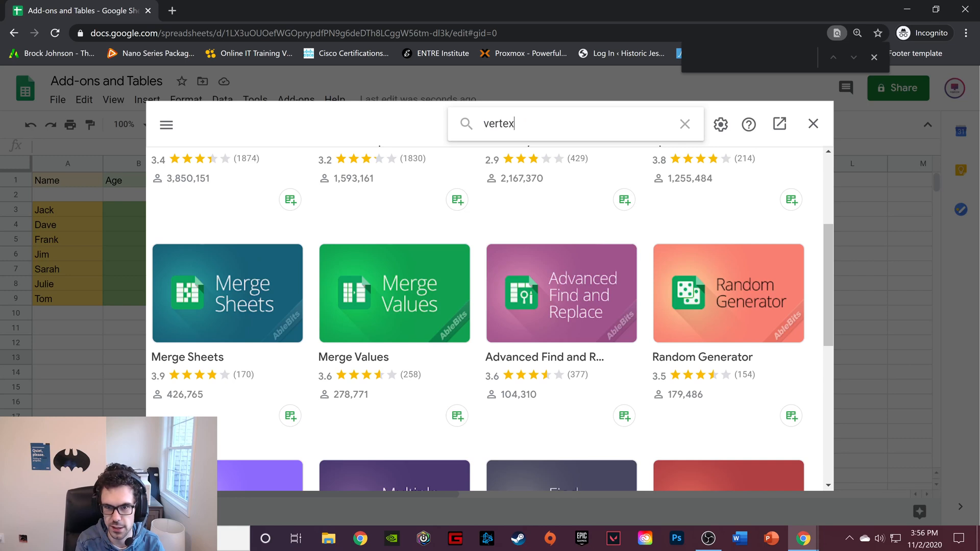
key("Return")
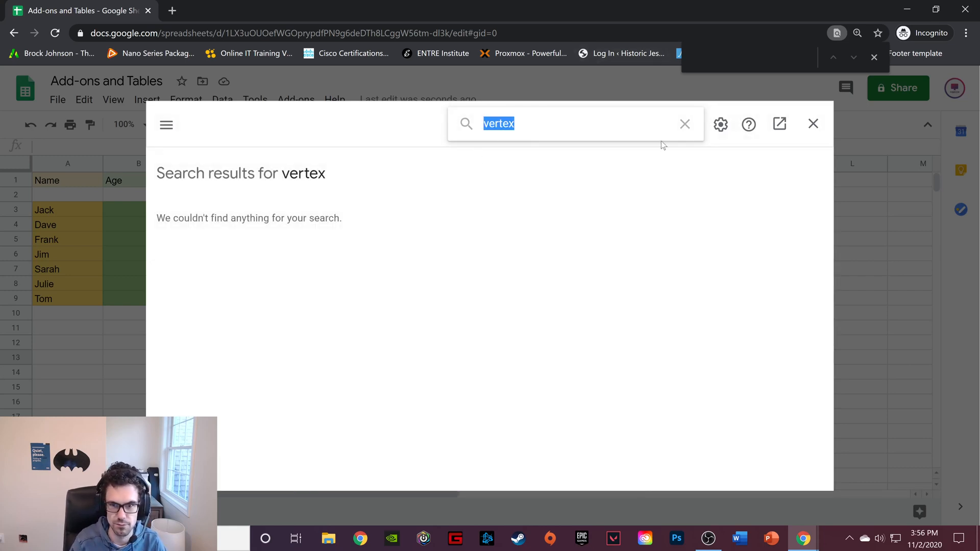
Clear the search and return to the marketplace home page to examine its Most Popular, Top Rated and Works with Sheets add-ons
left_click(685, 125)
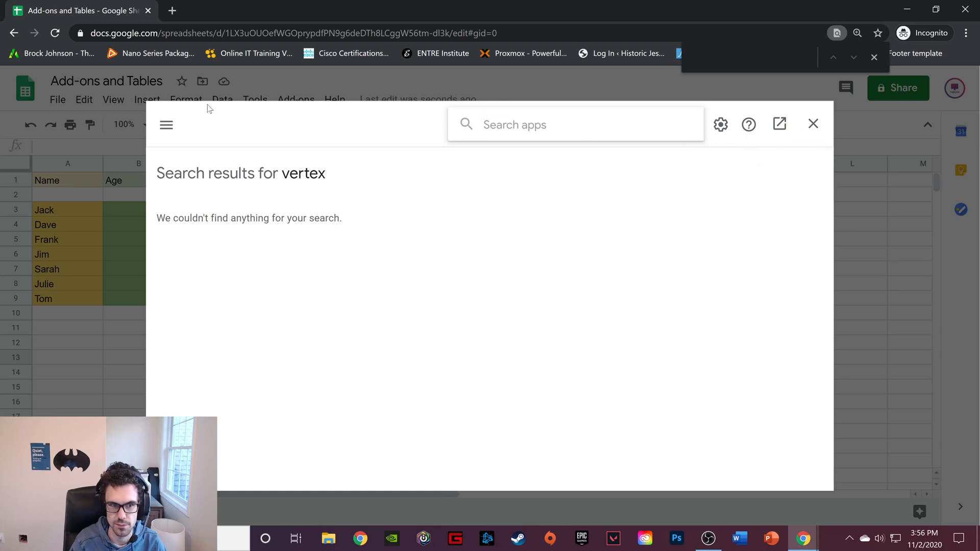
left_click(172, 125)
left_click(279, 153)
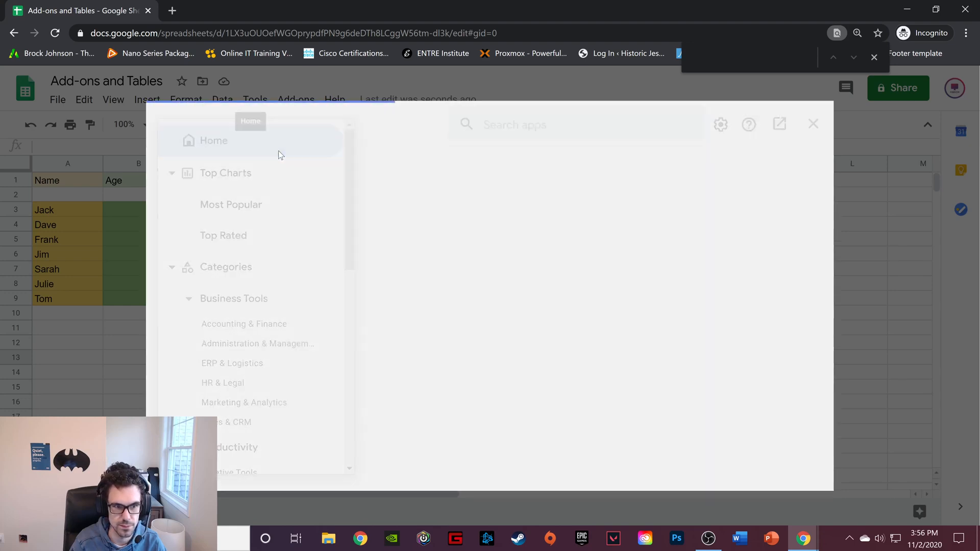
scroll(485, 161, "down", 8)
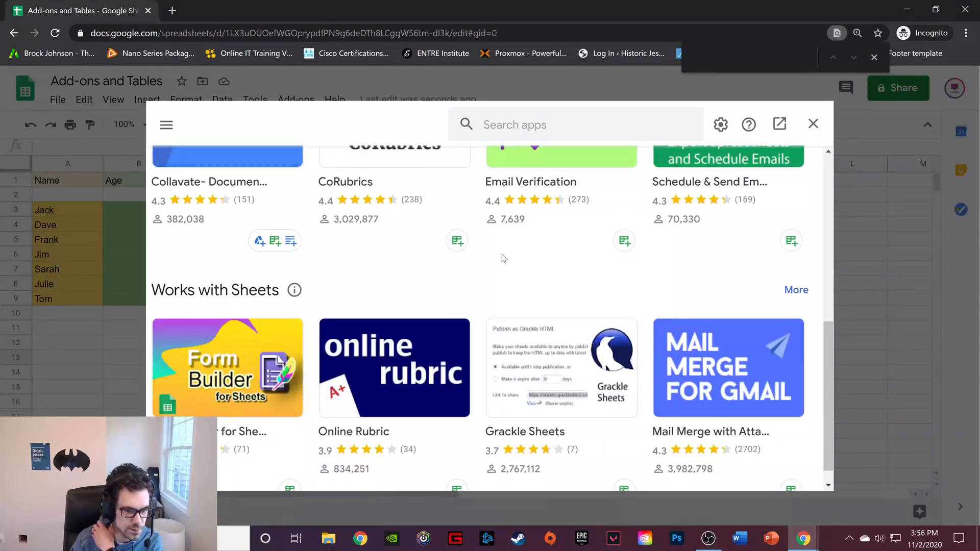
scroll(509, 249, "up", 8)
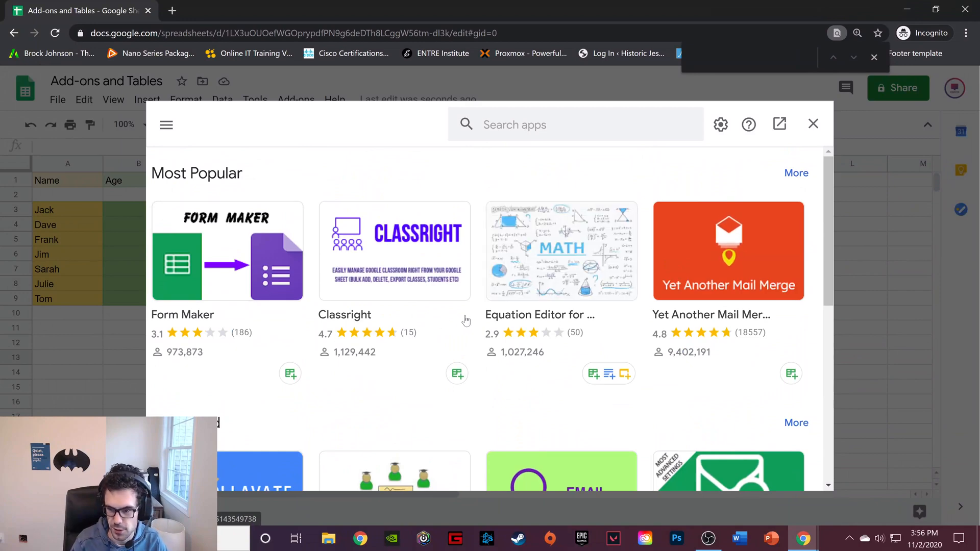
scroll(465, 320, "down", 5)
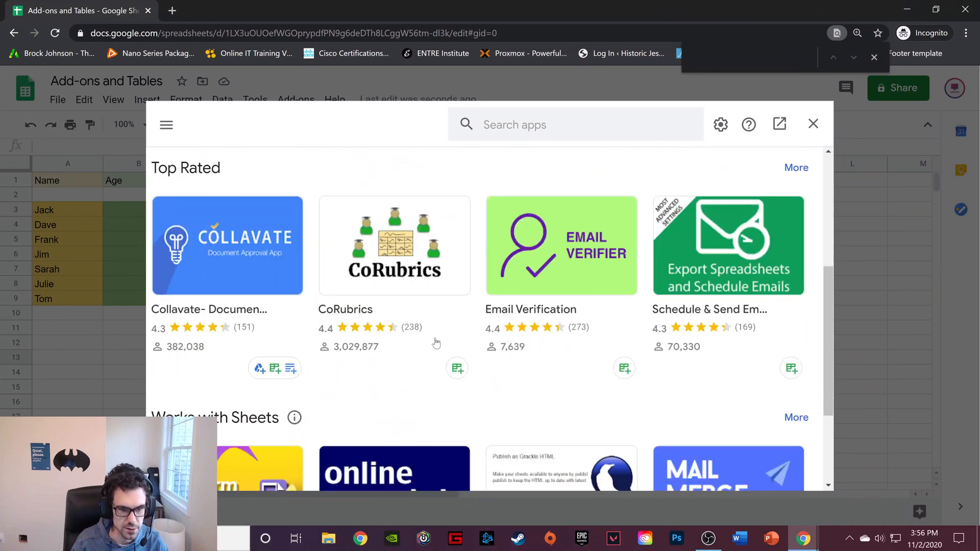
scroll(460, 341, "down", 1)
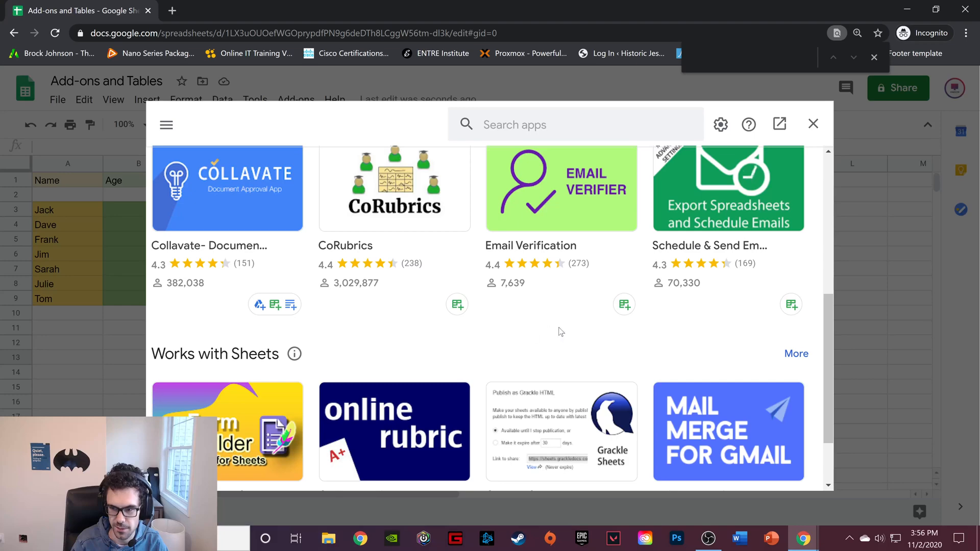
scroll(561, 332, "down", 1)
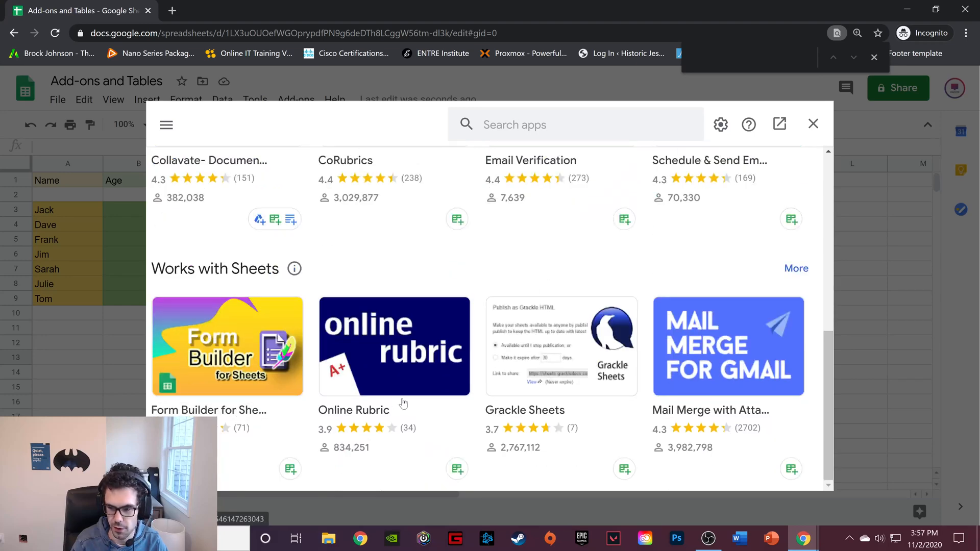
scroll(403, 403, "up", 5)
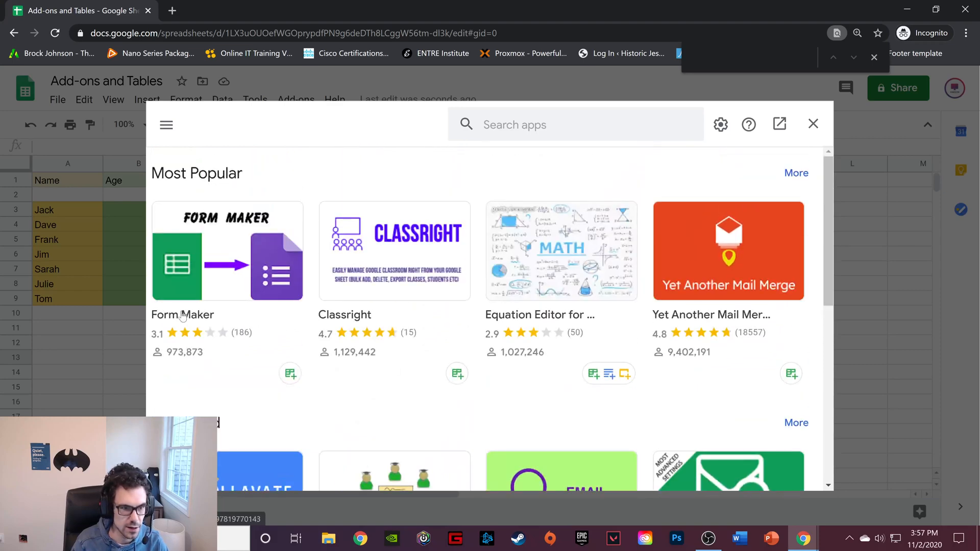
Open the Top Rated chart and view the details page of the Create & Print Labels add-on, returning to the list
left_click(167, 125)
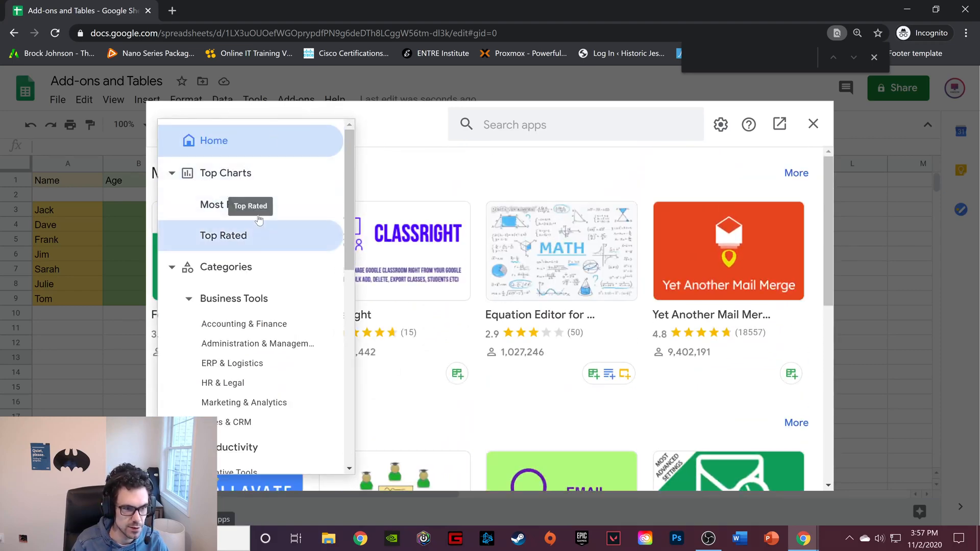
left_click(260, 240)
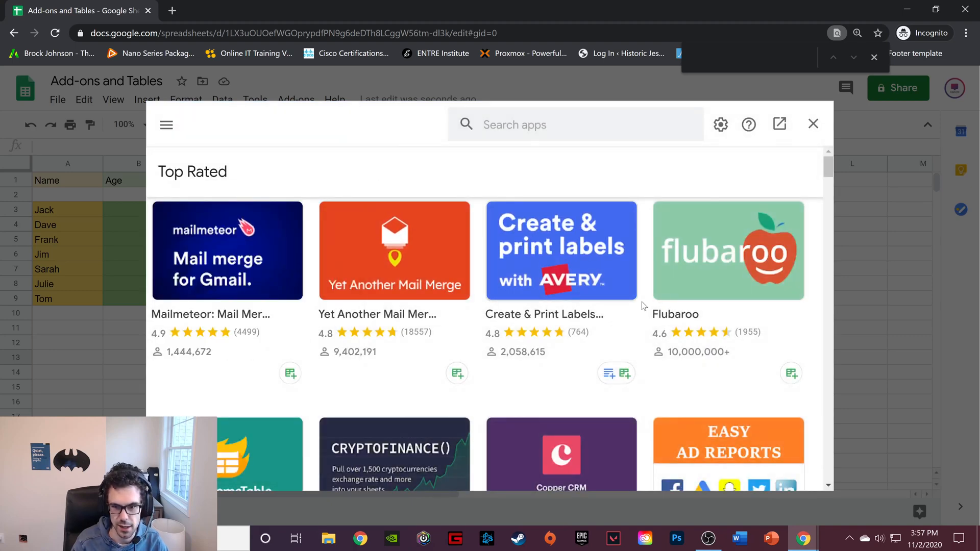
left_click(571, 317)
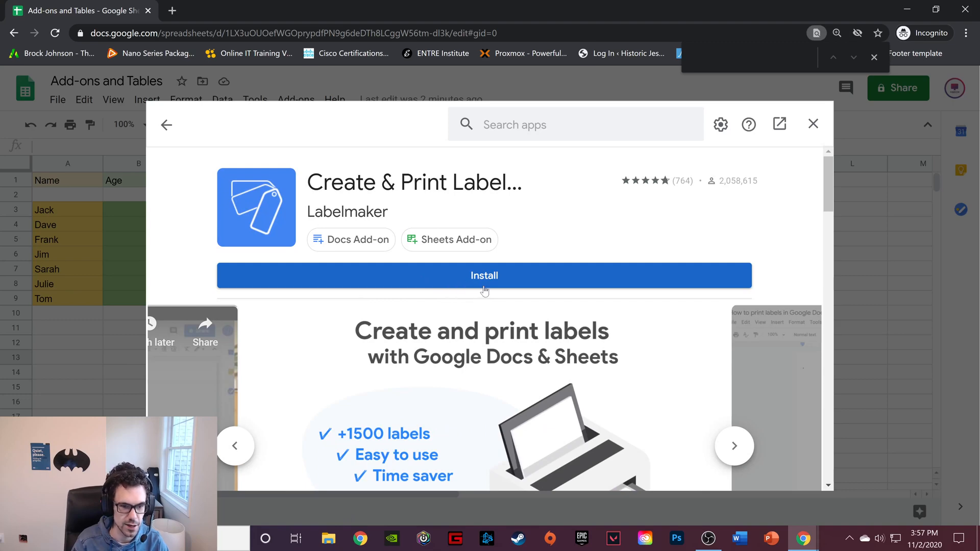
left_click(167, 126)
Browse the Top Rated add-ons down to the Template Gallery row and close the marketplace
scroll(548, 307, "down", 1)
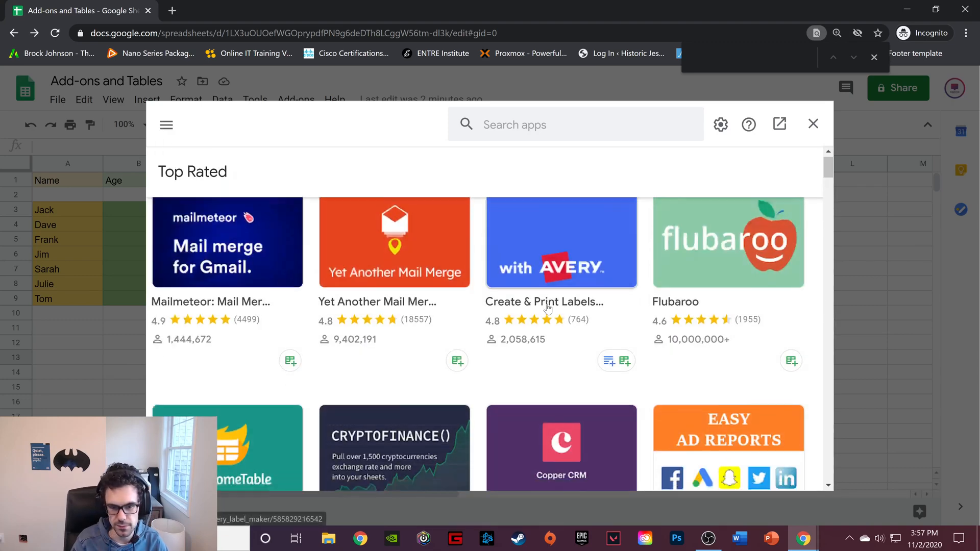
scroll(551, 307, "down", 3)
scroll(634, 360, "down", 1)
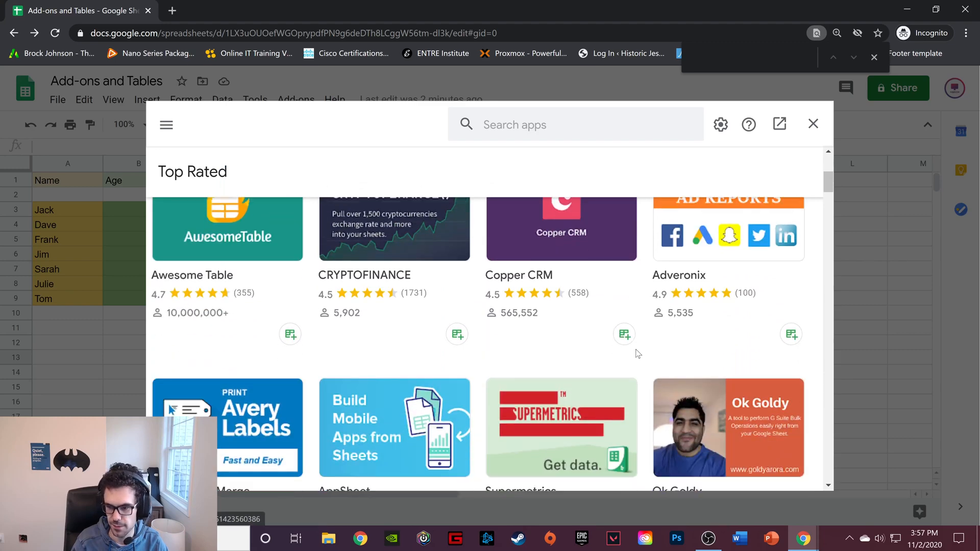
scroll(654, 343, "up", 1)
scroll(653, 343, "down", 3)
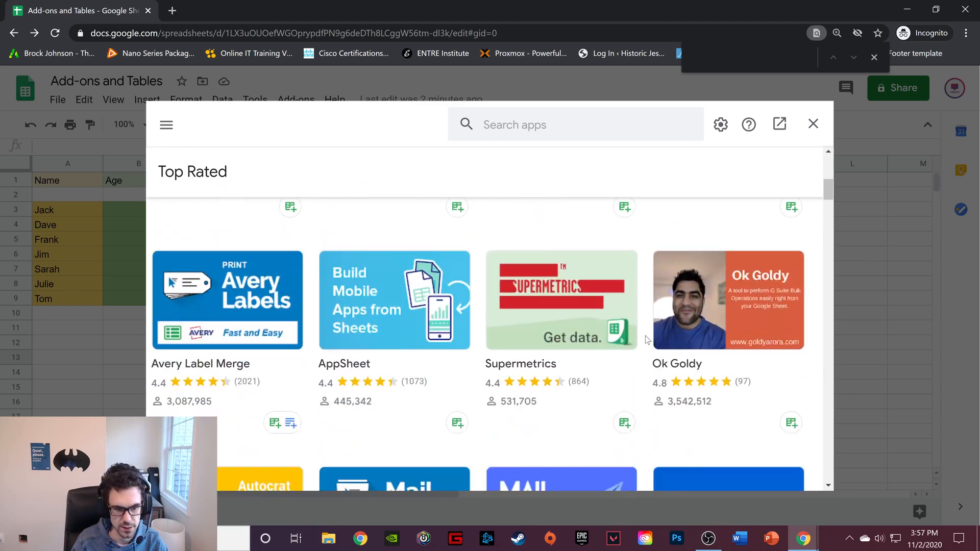
scroll(679, 339, "up", 3)
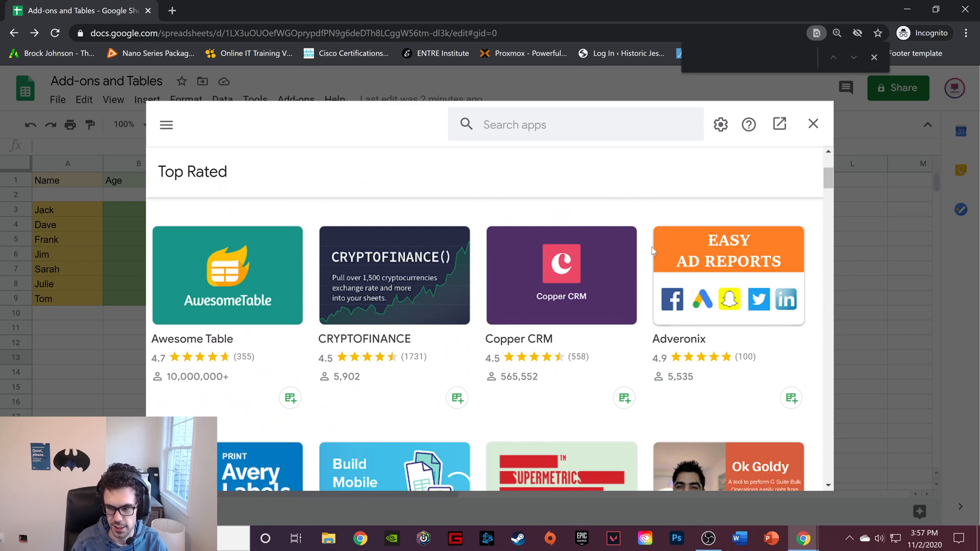
scroll(719, 257, "down", 4)
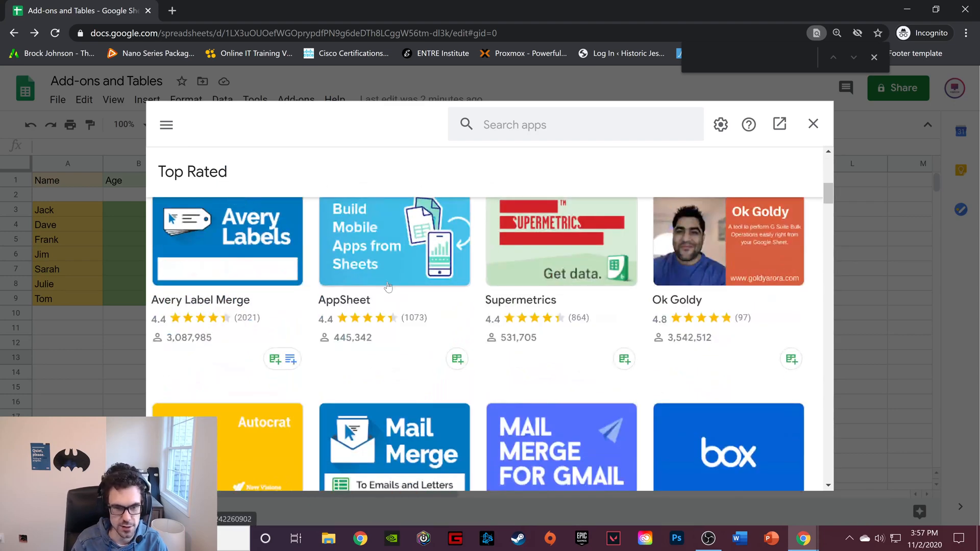
scroll(449, 339, "down", 3)
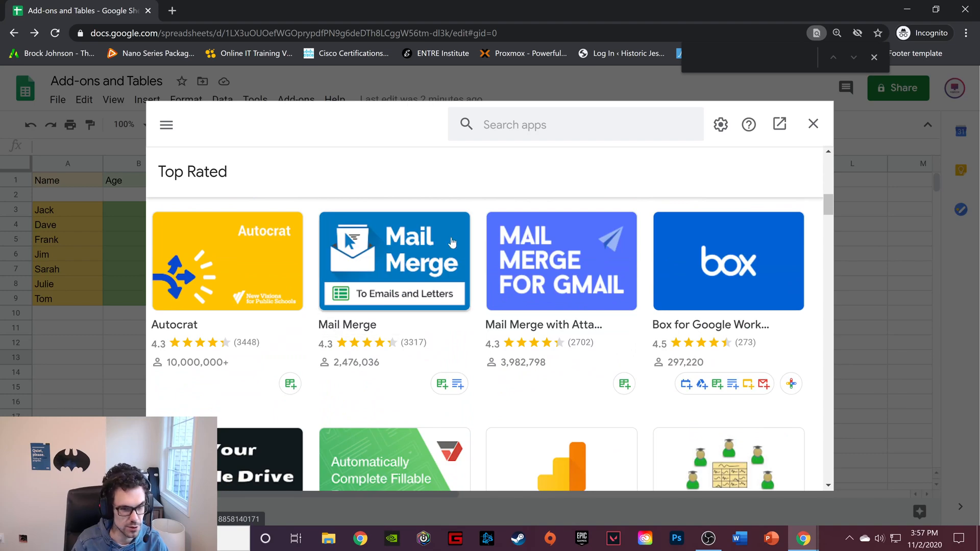
scroll(427, 276, "down", 4)
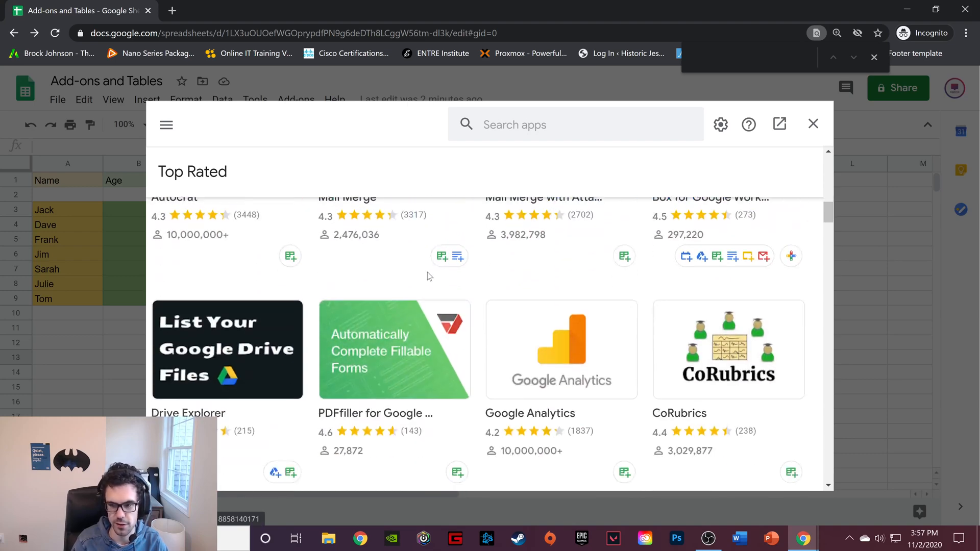
scroll(568, 307, "down", 4)
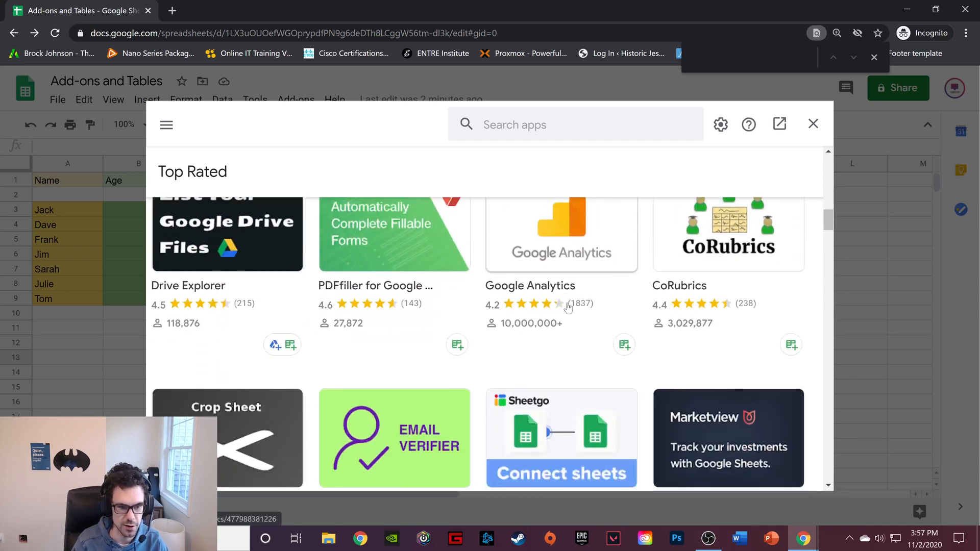
scroll(580, 292, "down", 5)
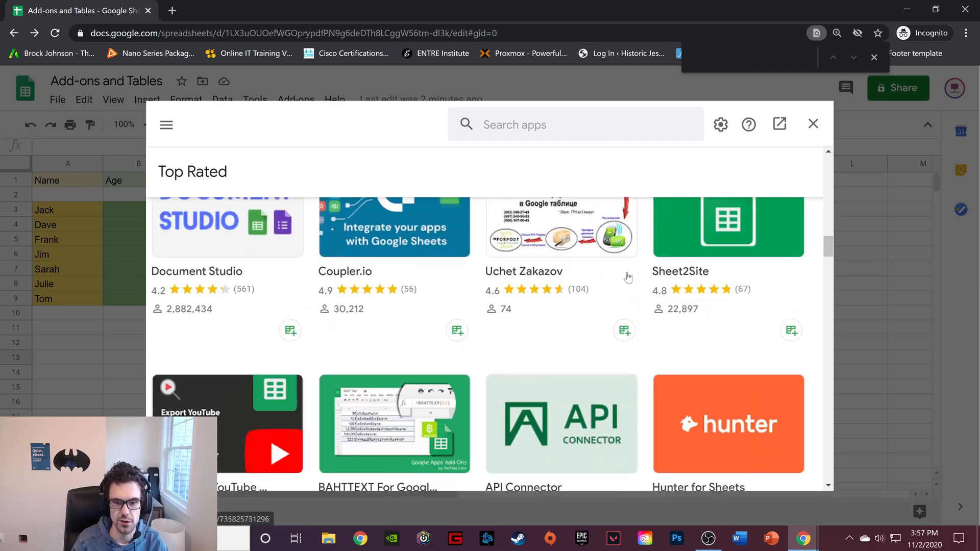
scroll(629, 268, "down", 3)
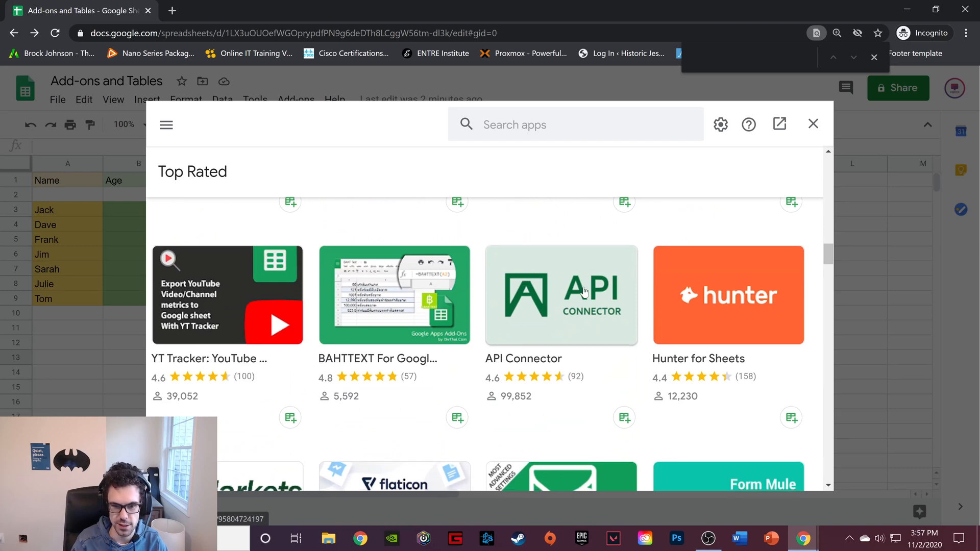
scroll(602, 281, "down", 5)
scroll(585, 276, "down", 6)
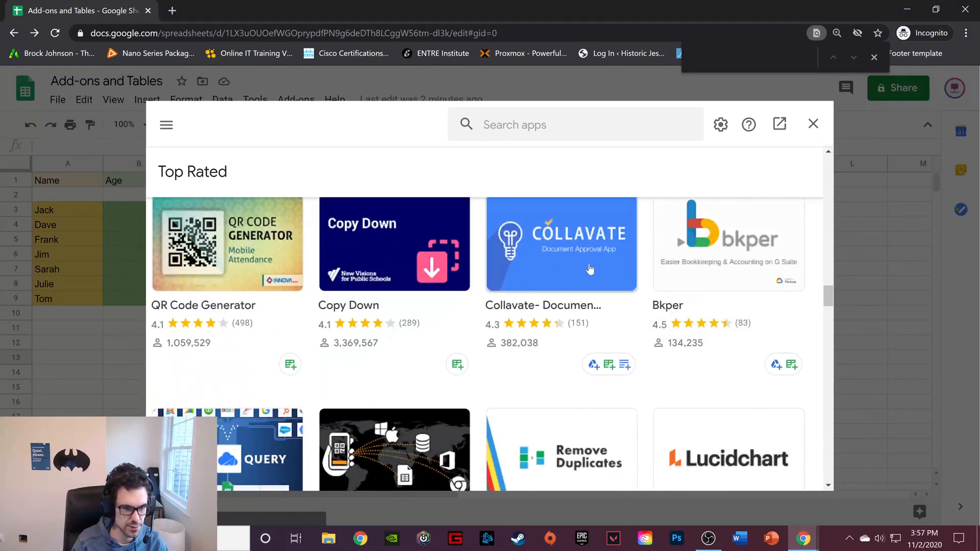
scroll(585, 269, "down", 3)
scroll(585, 269, "up", 3)
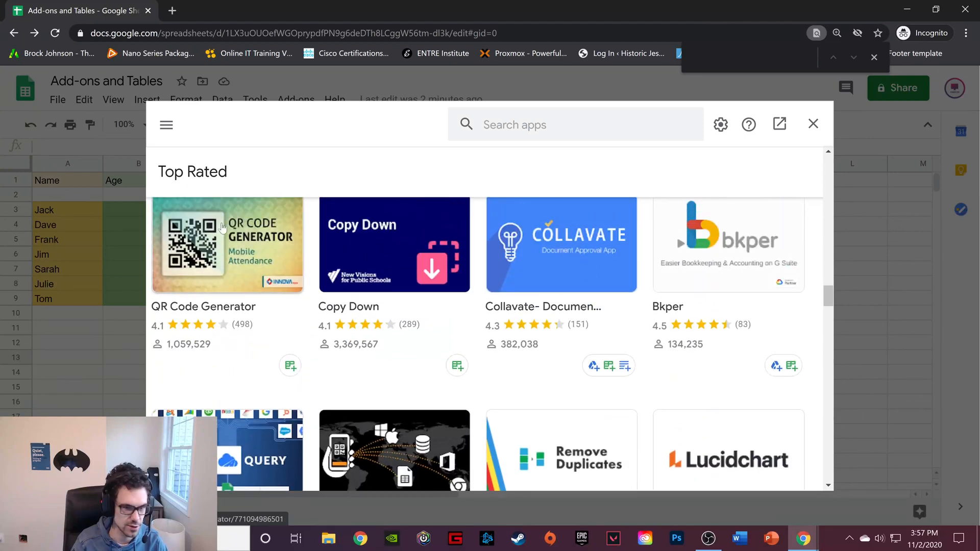
scroll(626, 261, "down", 4)
scroll(627, 261, "down", 10)
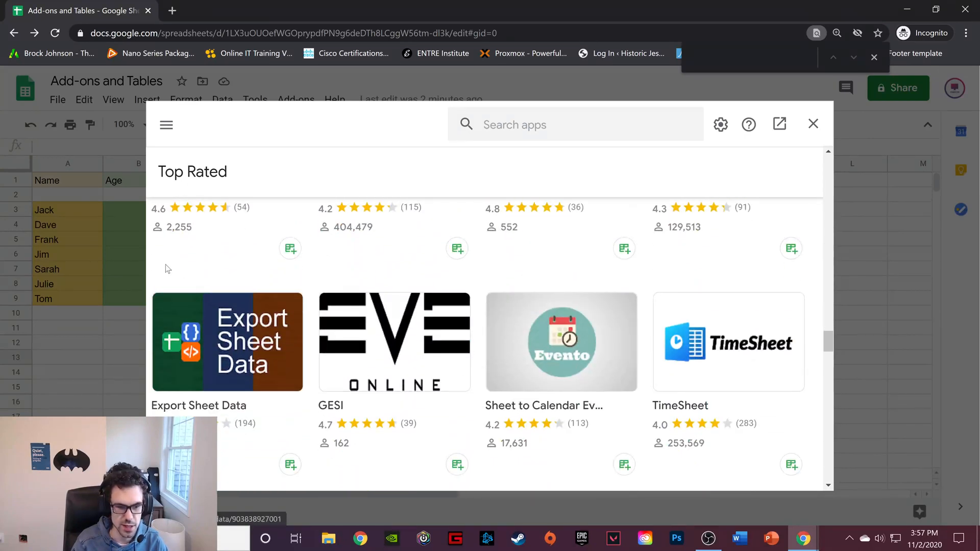
scroll(458, 369, "down", 10)
scroll(556, 299, "down", 10)
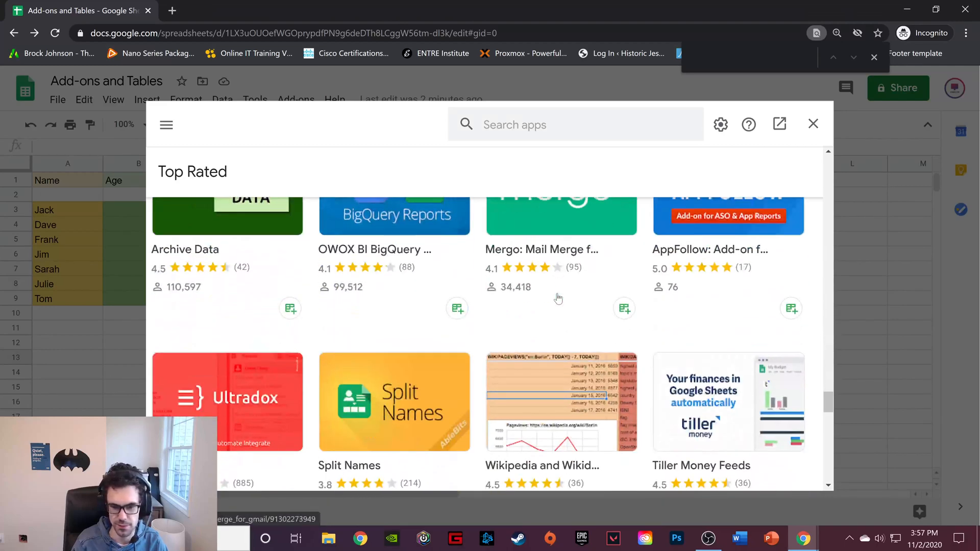
scroll(557, 298, "down", 4)
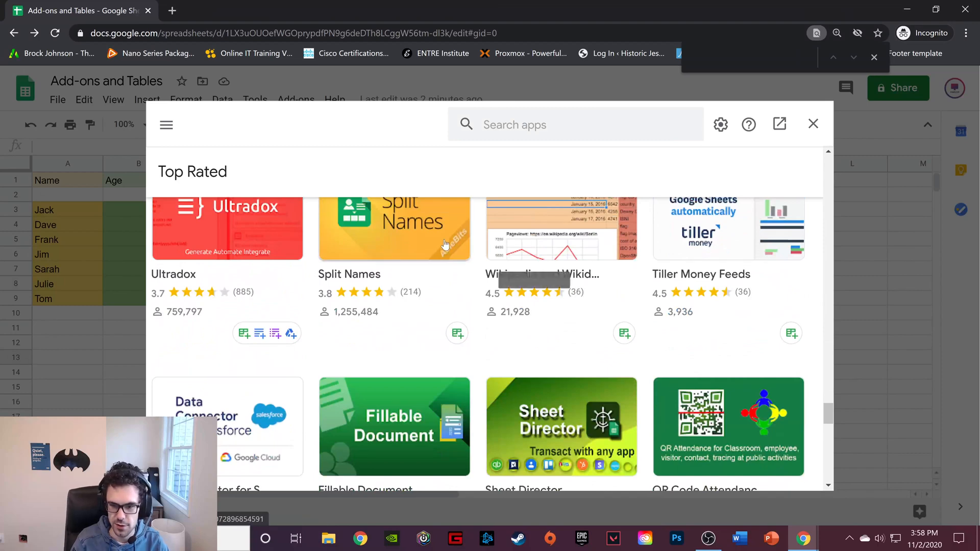
scroll(557, 290, "down", 8)
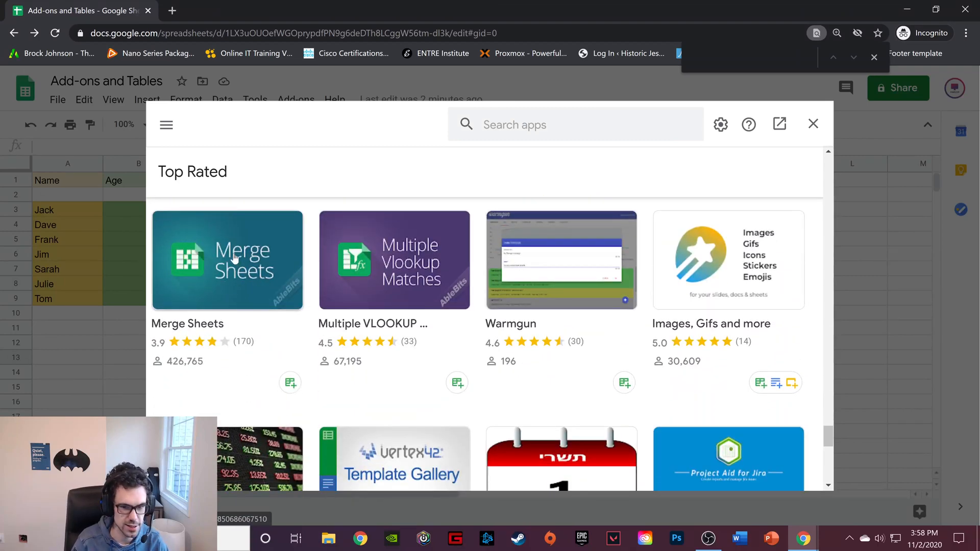
scroll(198, 229, "down", 5)
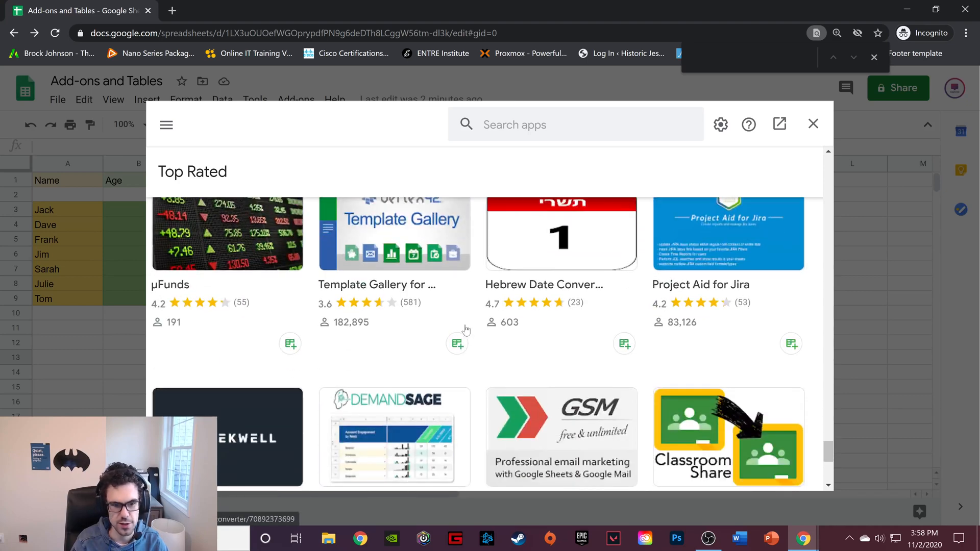
left_click(813, 124)
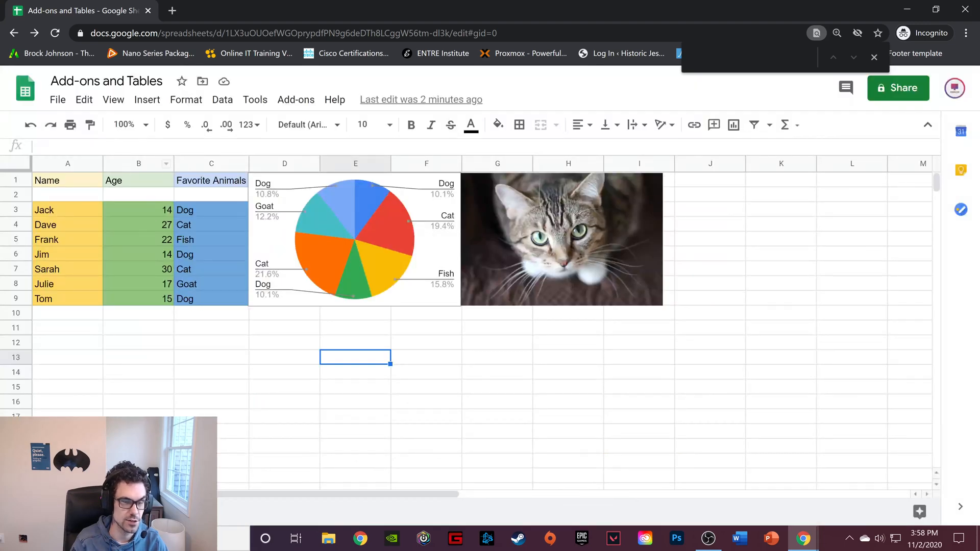
left_click_drag(79, 185, 241, 301)
left_click(781, 253)
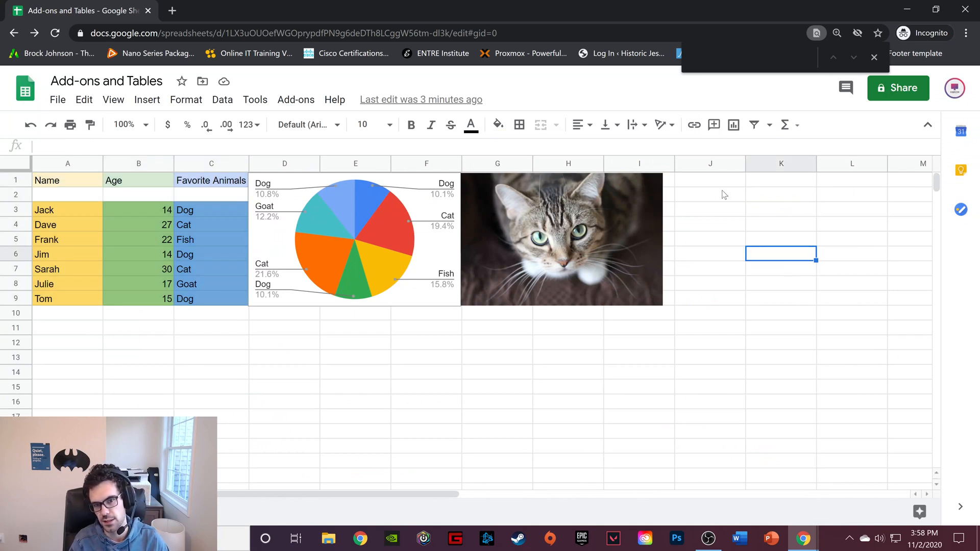
left_click(297, 101)
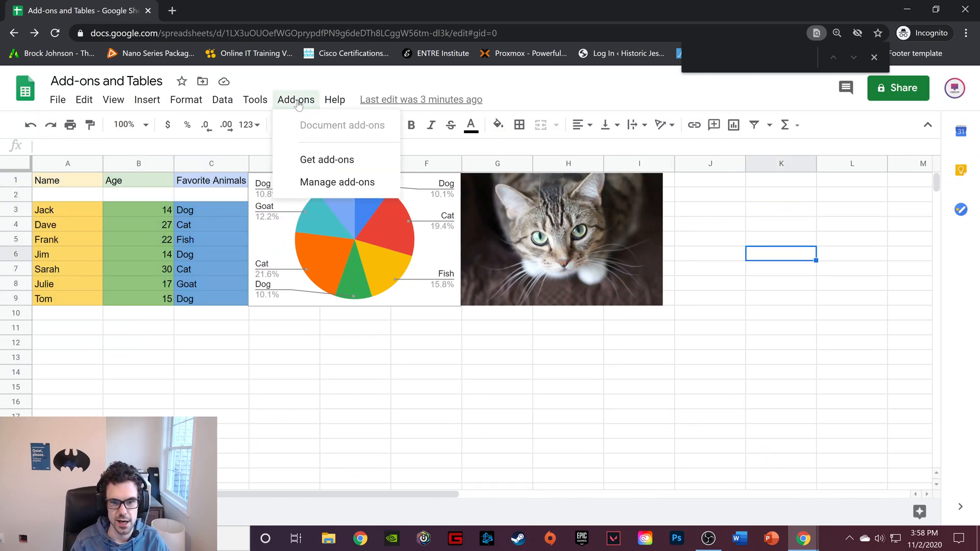
left_click(794, 255)
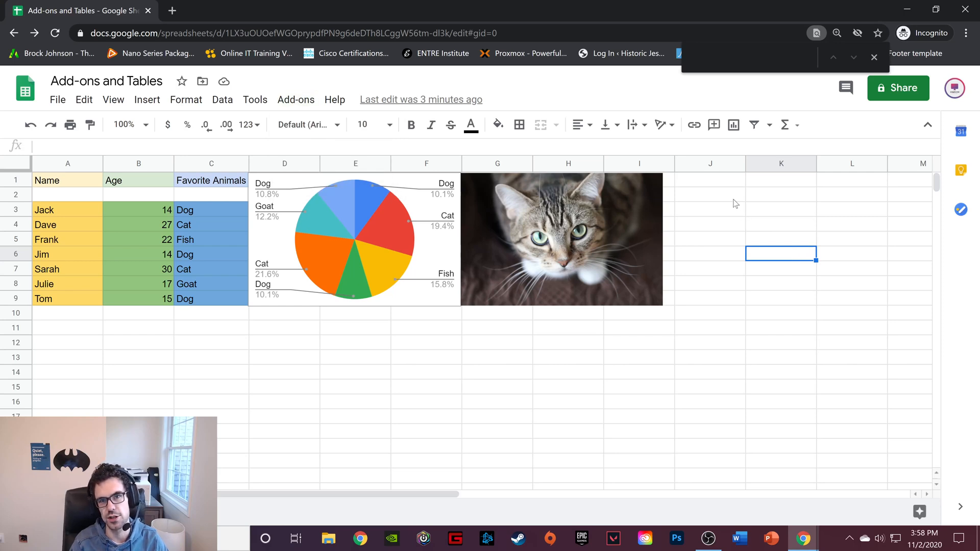